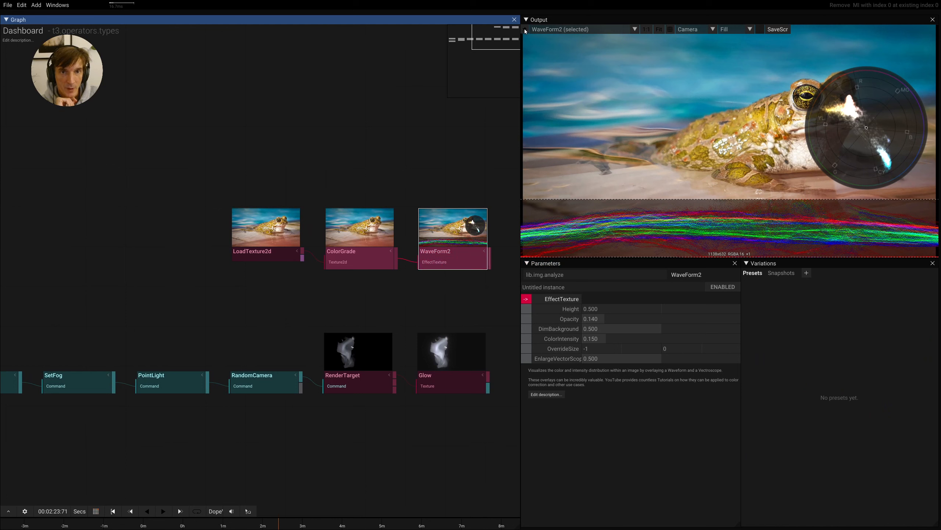
- Pin the WaveForm2 operator in the output view and save the project
left_click(525, 29)
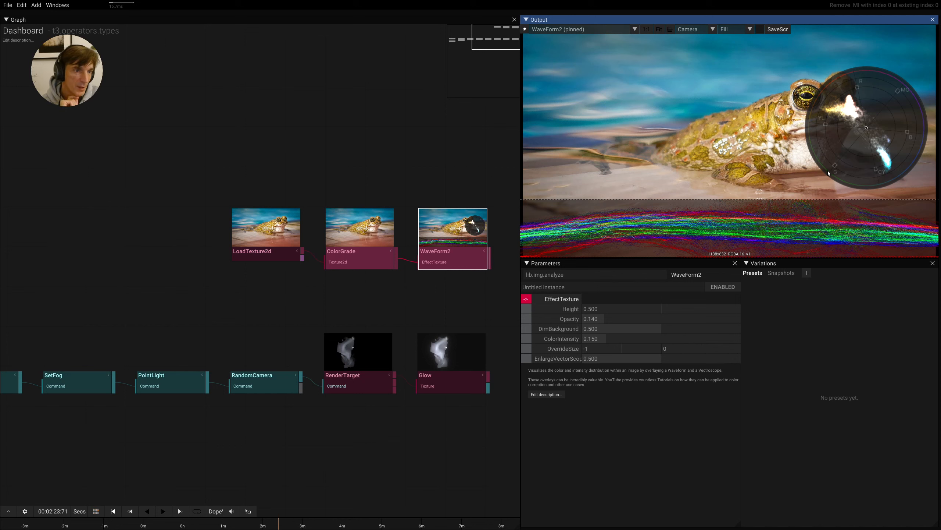
key("ctrl+s")
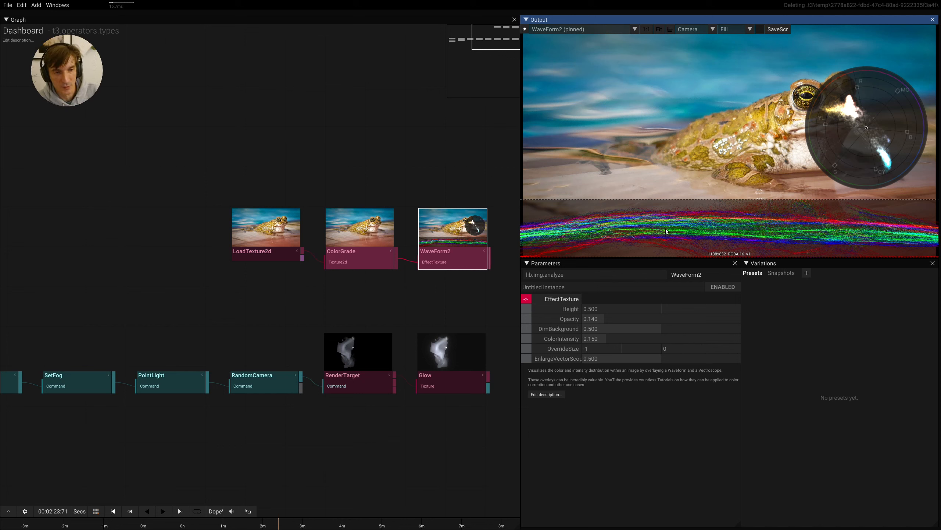
- Select the ColorGrade operator and reset its Gamma to the default
left_click(331, 249)
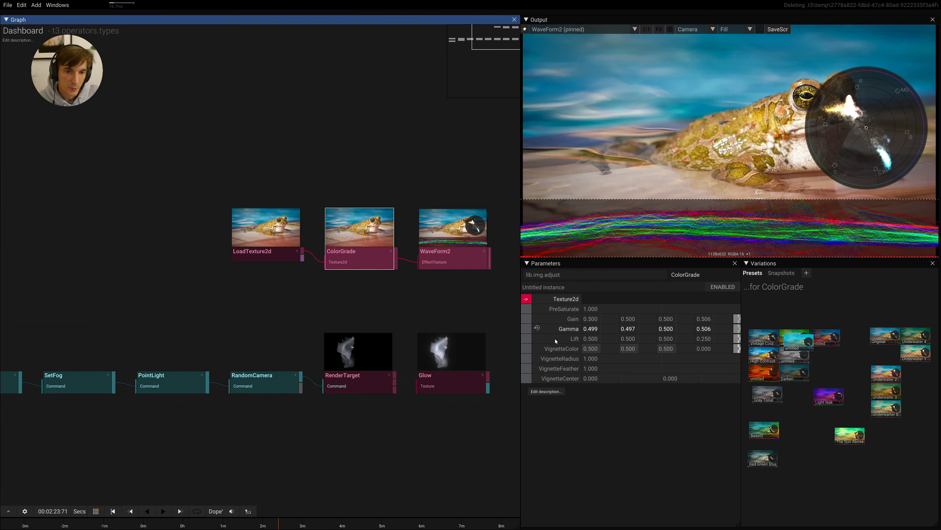
left_click(568, 330)
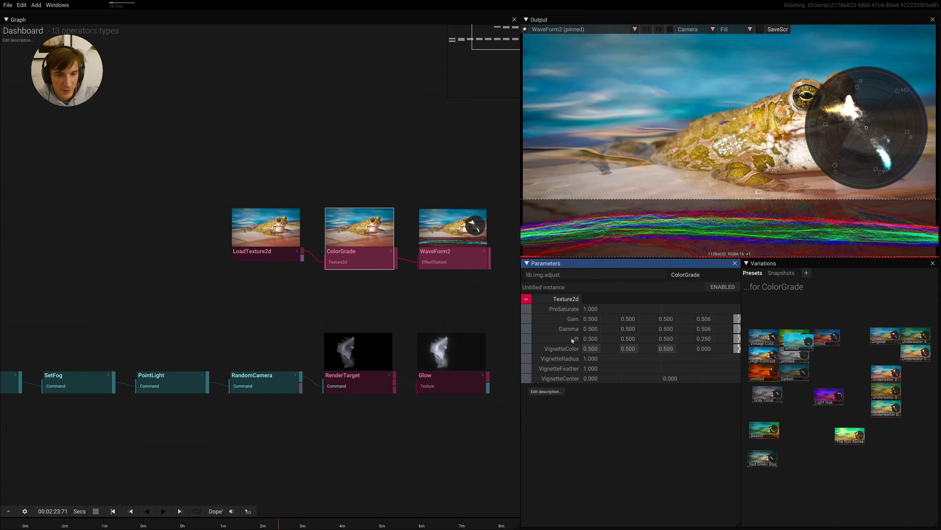
- Try ColorGrade's Lift at 0.650 and at 0.180 for all three colour channels, and reset Lift to its default
mouse_move(737, 341)
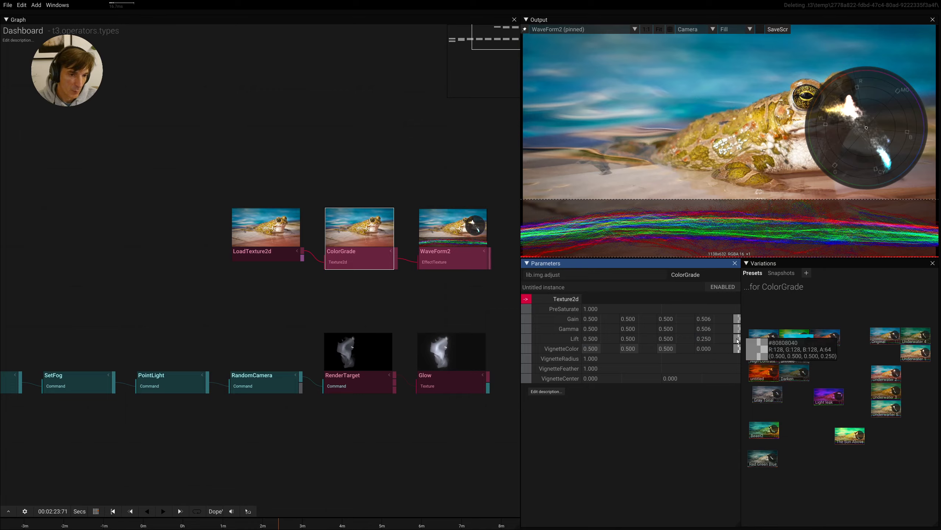
mouse_move(738, 339)
left_mouse_down()
mouse_move(737, 321)
mouse_move(737, 343)
mouse_move(736, 336)
left_mouse_up()
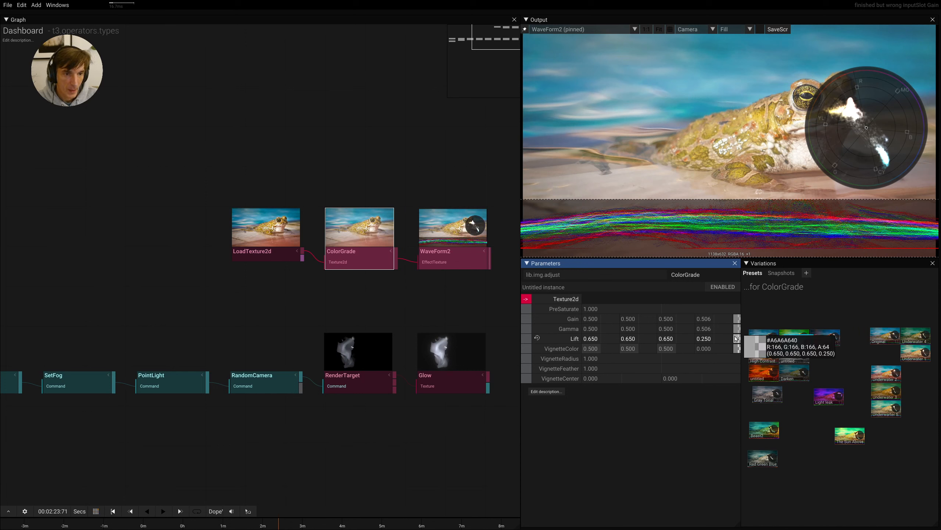
left_click_drag(737, 339, 736, 357)
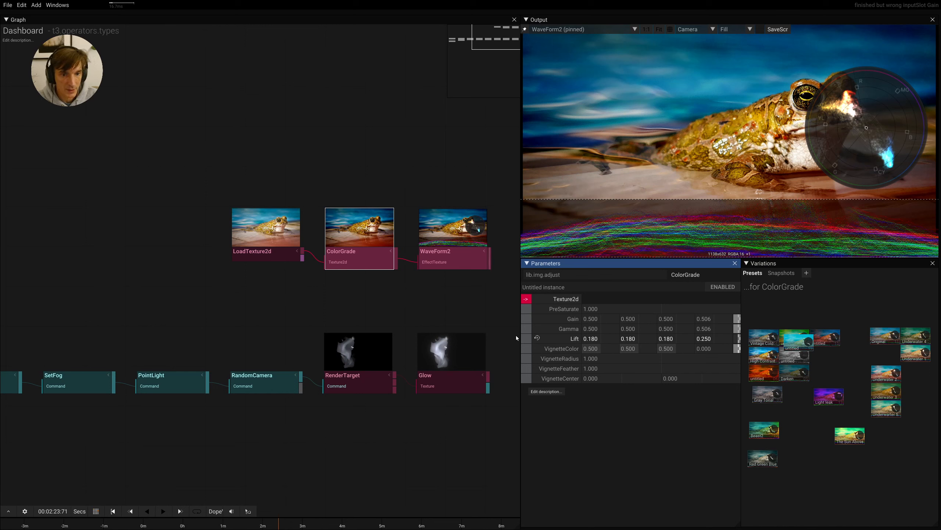
left_click(569, 338)
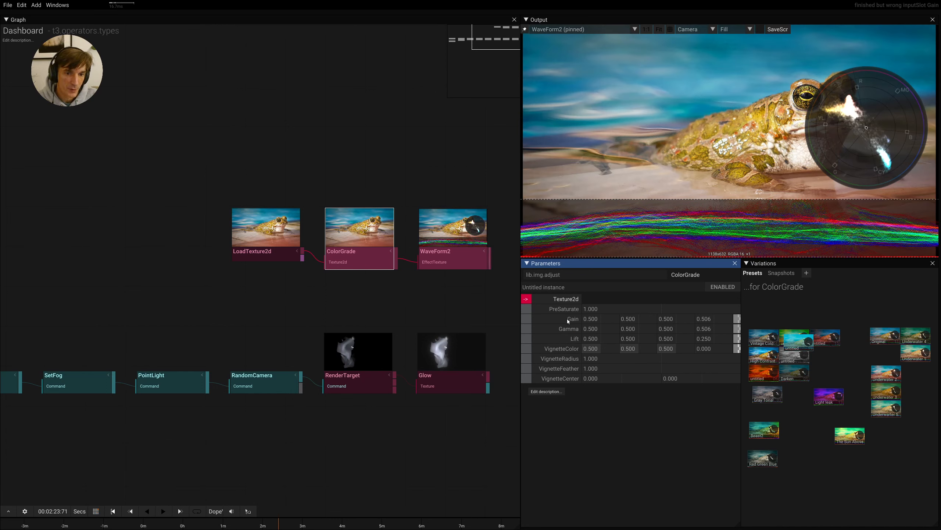
- Try ColorGrade's Gain at 0.780 and its Gamma at 0.290 for all three colour channels, resetting each to default
left_click_drag(567, 319, 738, 309)
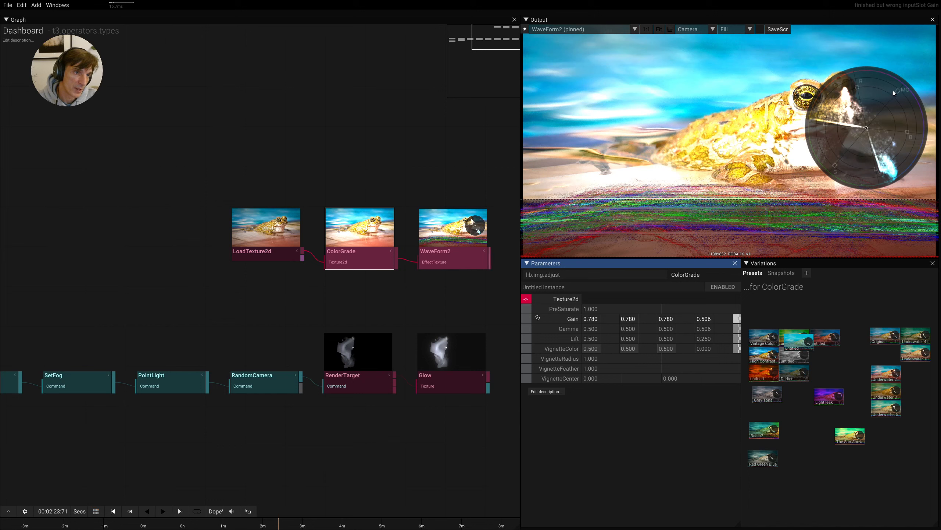
left_click(571, 319)
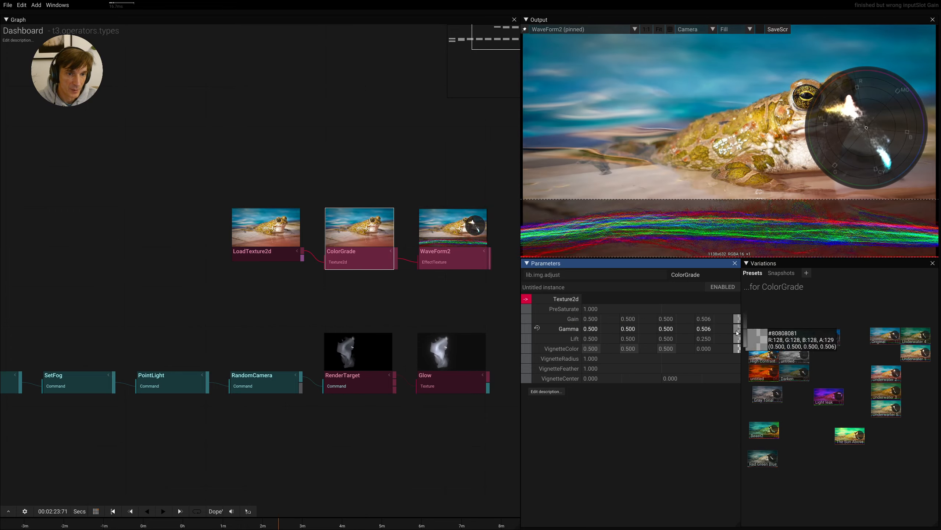
left_click_drag(737, 333, 802, 140)
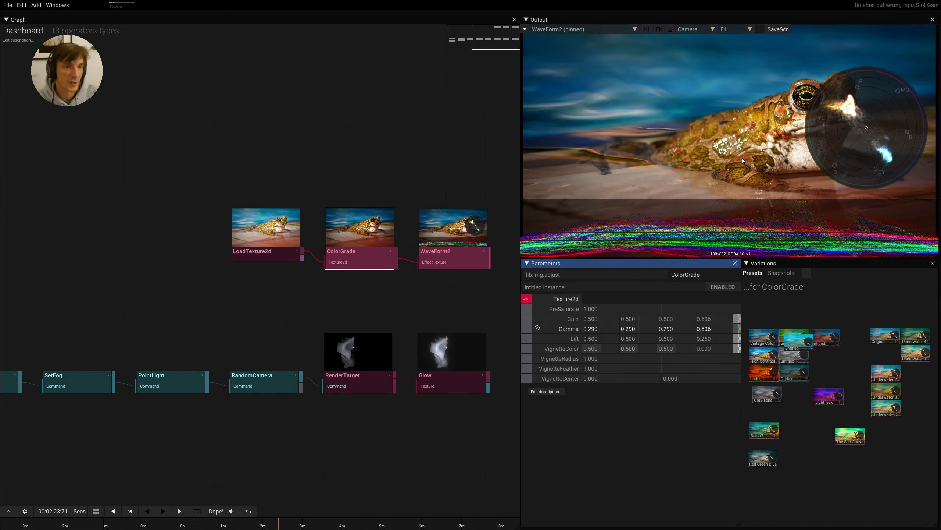
left_click(568, 329)
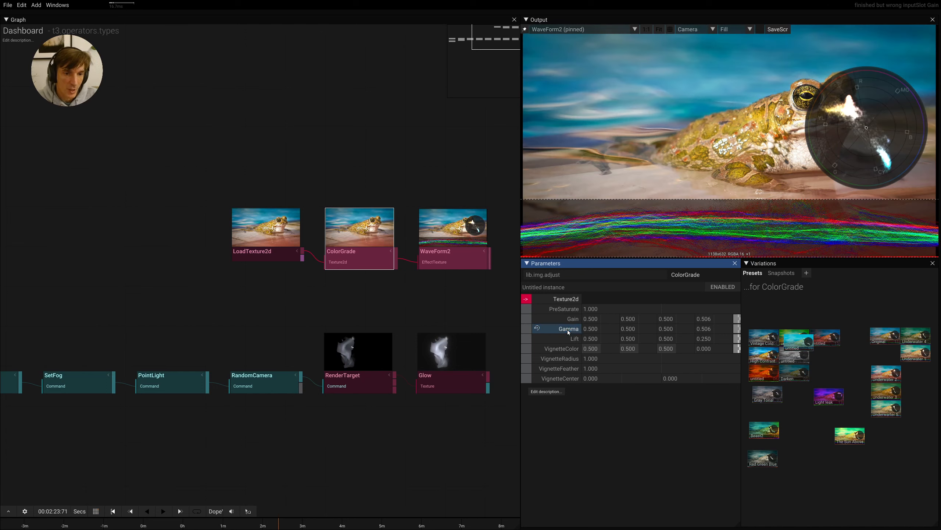
- Tint ColorGrade's Gamma slightly cyan with colour #767E7F and save the project
left_click(736, 329)
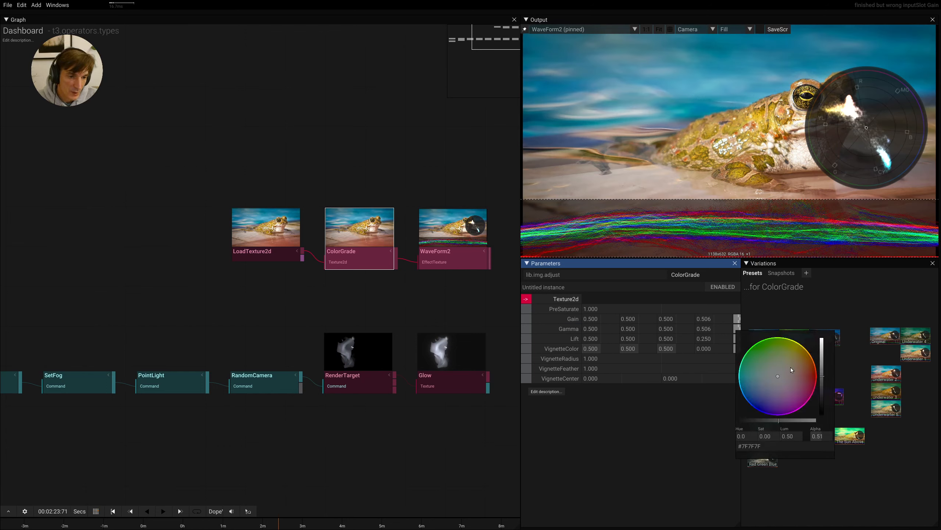
left_click_drag(791, 367, 772, 376)
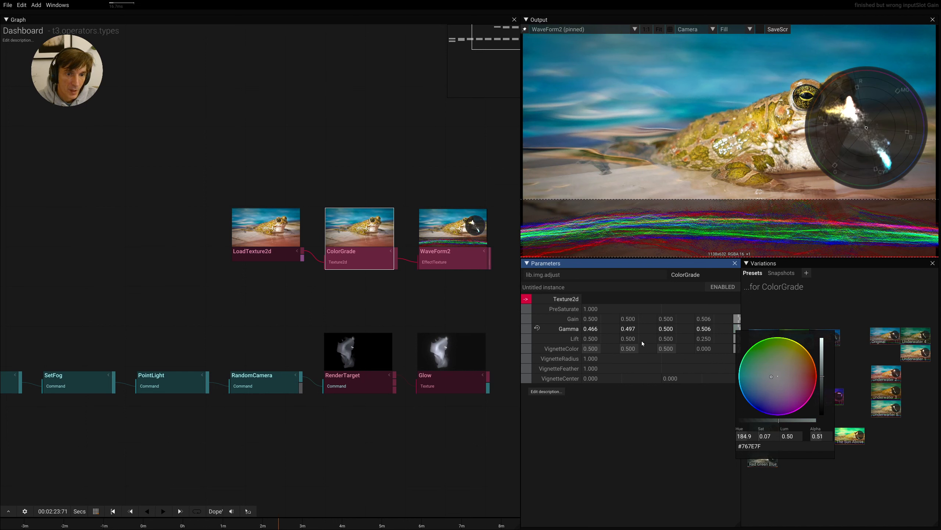
key("ctrl+s")
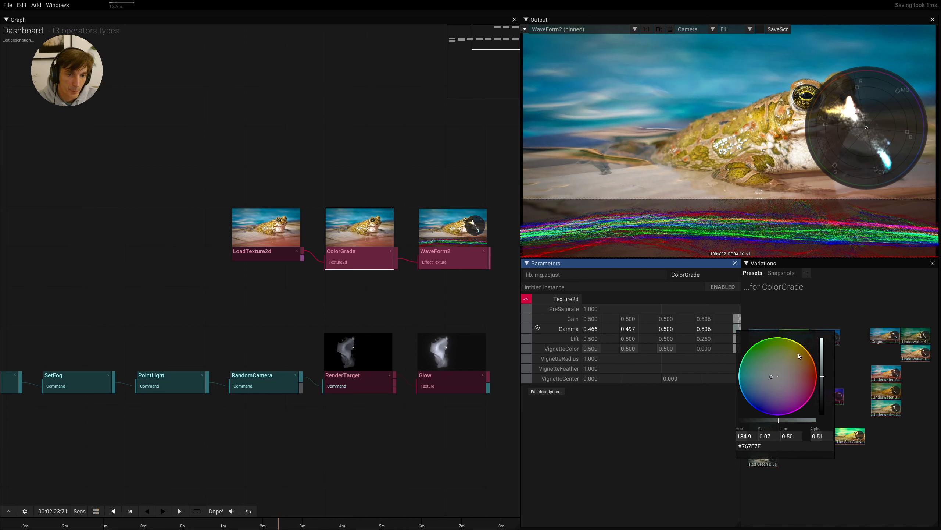
- Tint the Gain warm orange at 0.500, 0.442, 0.361 and the Lift blue with colour #506D7F
left_click(737, 319)
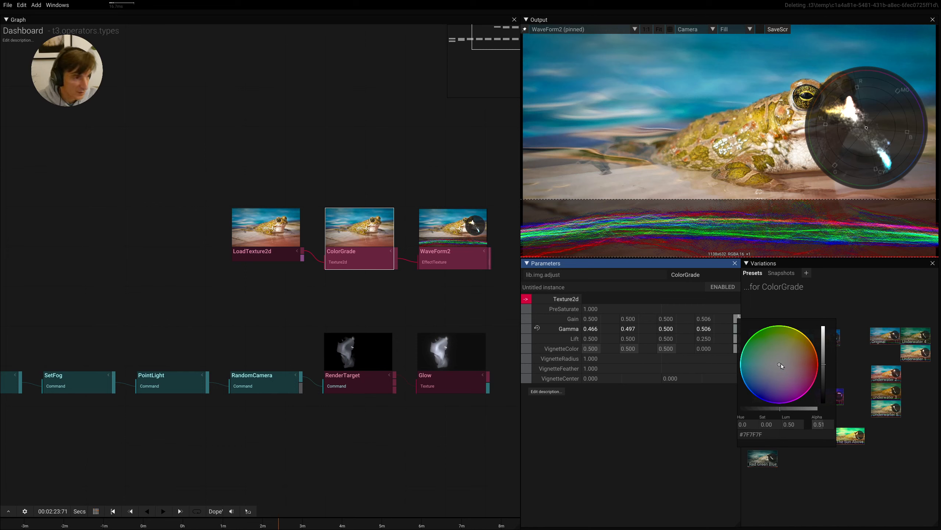
left_click_drag(780, 363, 759, 391)
left_click(735, 339)
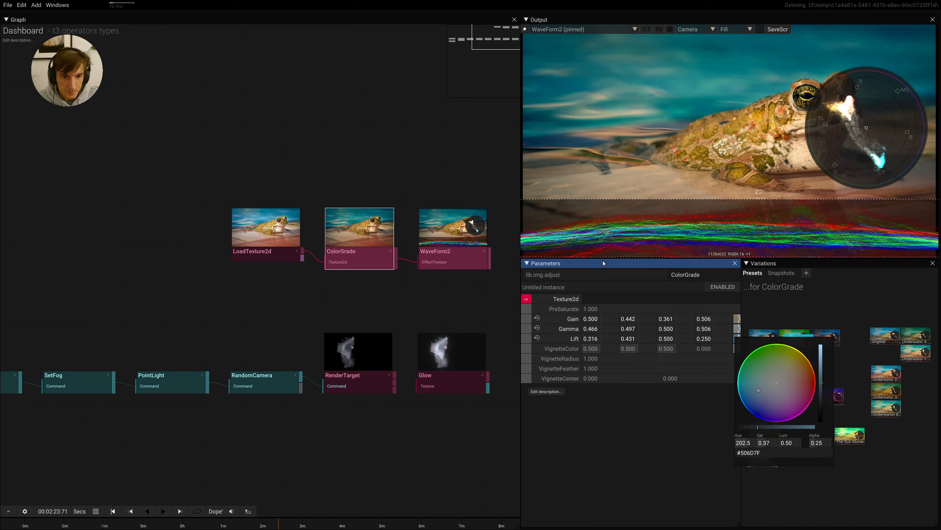
- Lower ColorGrade's PreSaturate to 0.700 and further to 0.000
left_click(592, 310)
left_click_drag(593, 309, 570, 366)
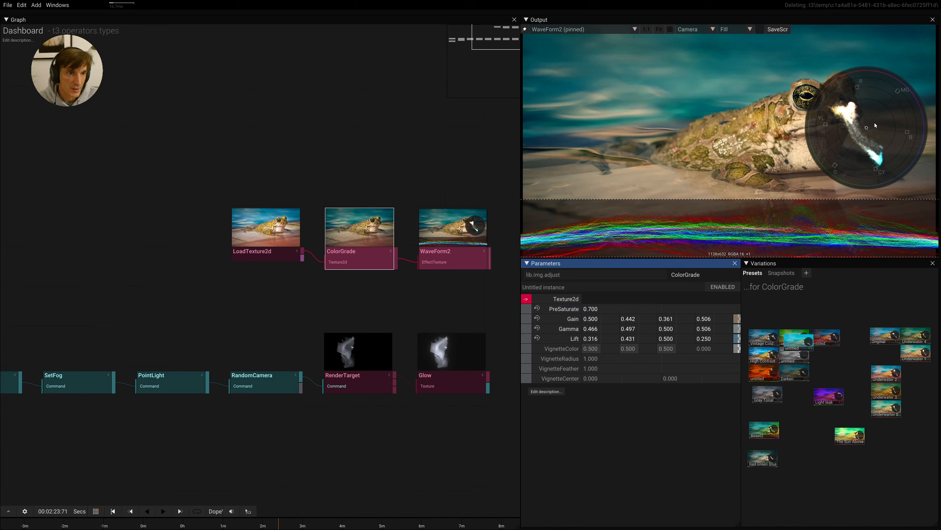
left_click_drag(592, 309, 596, 328)
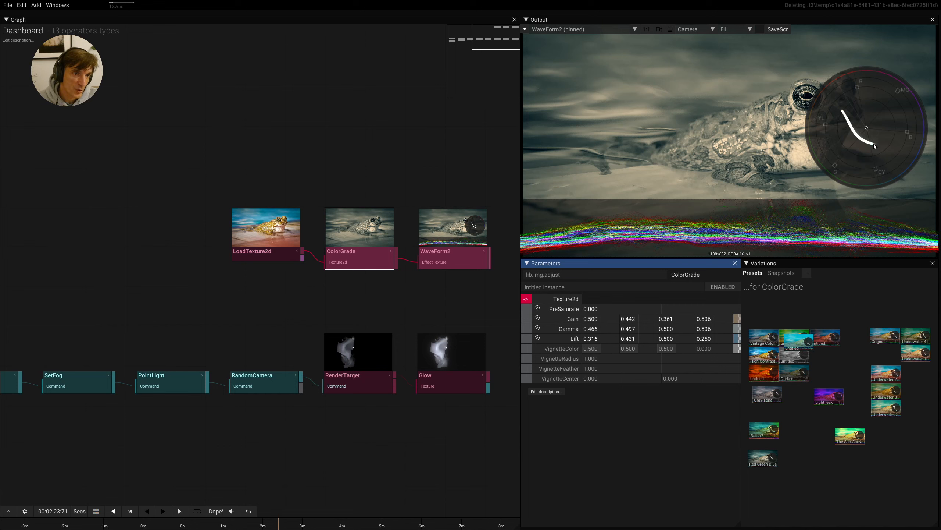
- Strengthen the Gain tint to #7F683F and shift the Lift tint to 0.326, 0.418, 0.500
left_click(738, 320)
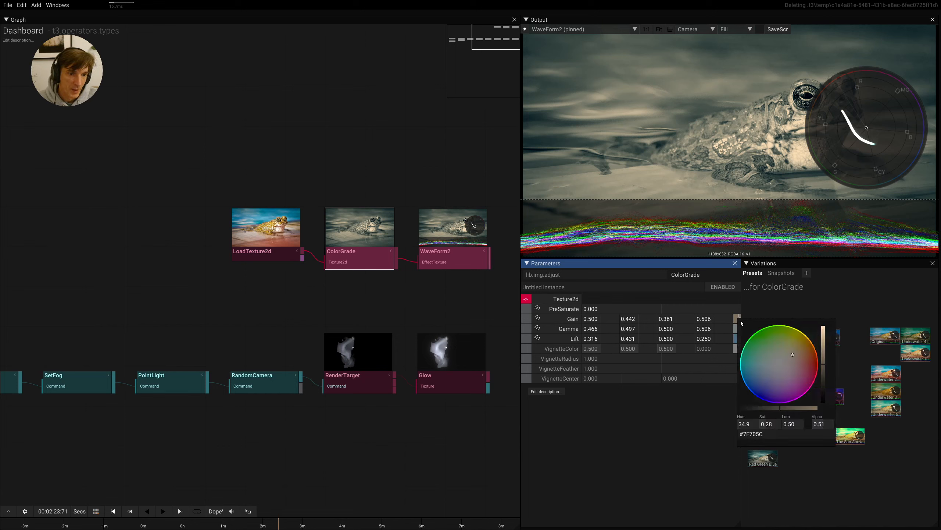
mouse_move(787, 356)
left_mouse_down()
mouse_move(805, 349)
mouse_move(786, 351)
left_mouse_up()
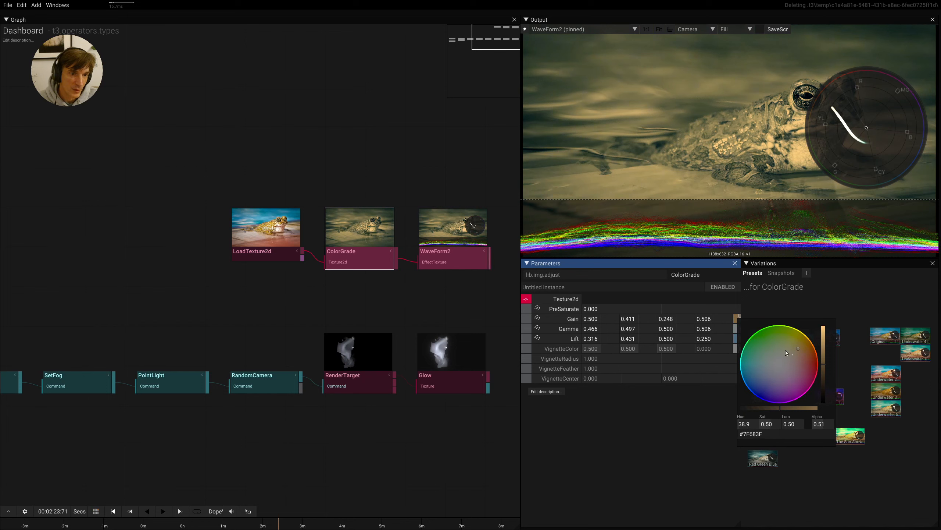
left_click(737, 340)
left_click_drag(768, 387, 757, 392)
- Reset ColorGrade's Gain, Gamma, Lift and PreSaturate to their defaults
left_click(567, 328)
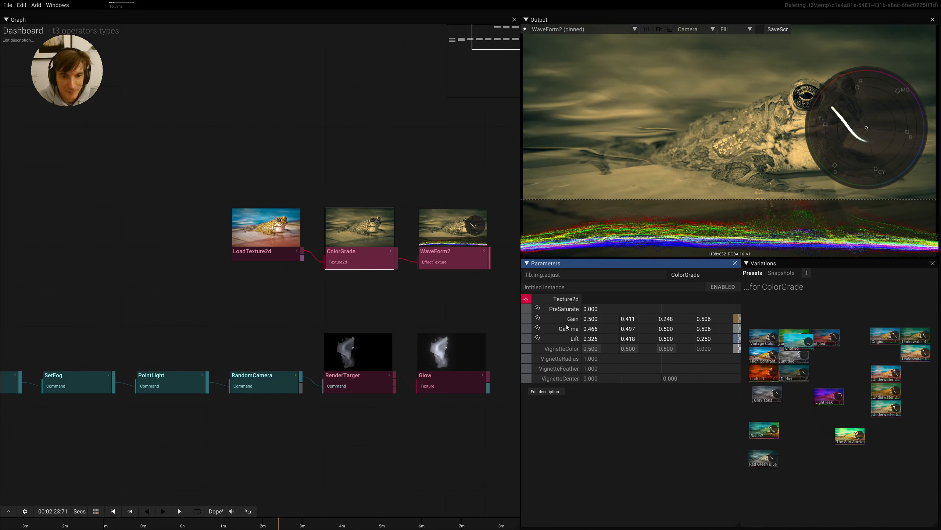
left_click(568, 319)
left_click(568, 328)
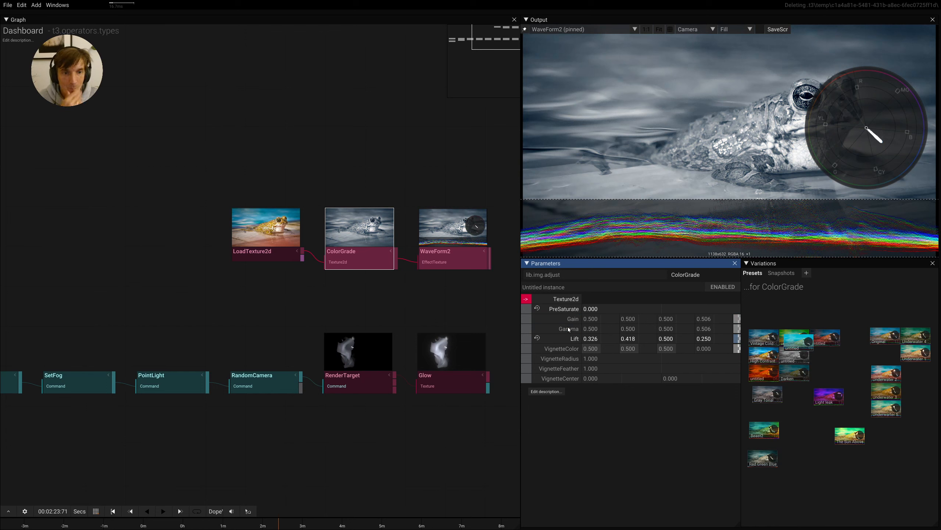
left_click(570, 338)
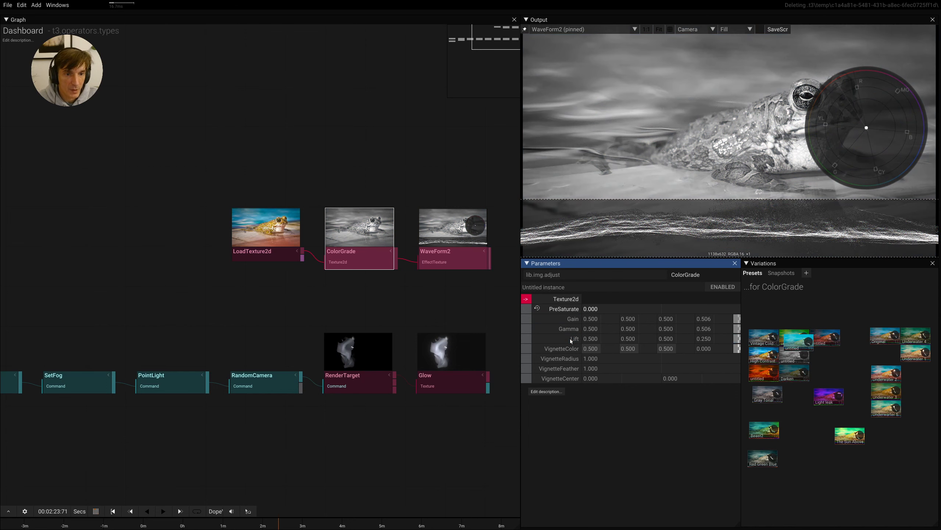
left_click(570, 310)
- Darken the image edges by setting ColorGrade's VignetteColor to black, #000000, with alpha 0.00
left_click(591, 359)
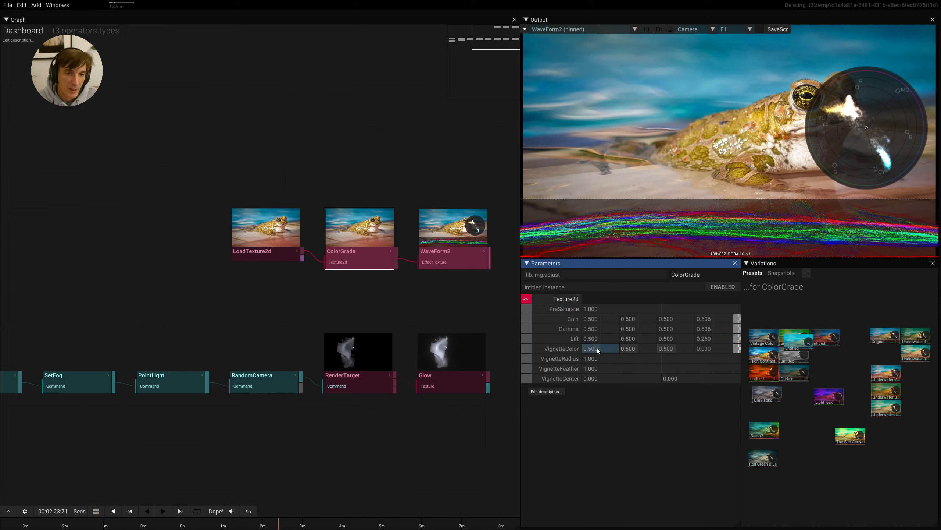
left_click(737, 349)
left_click_drag(779, 388, 825, 437)
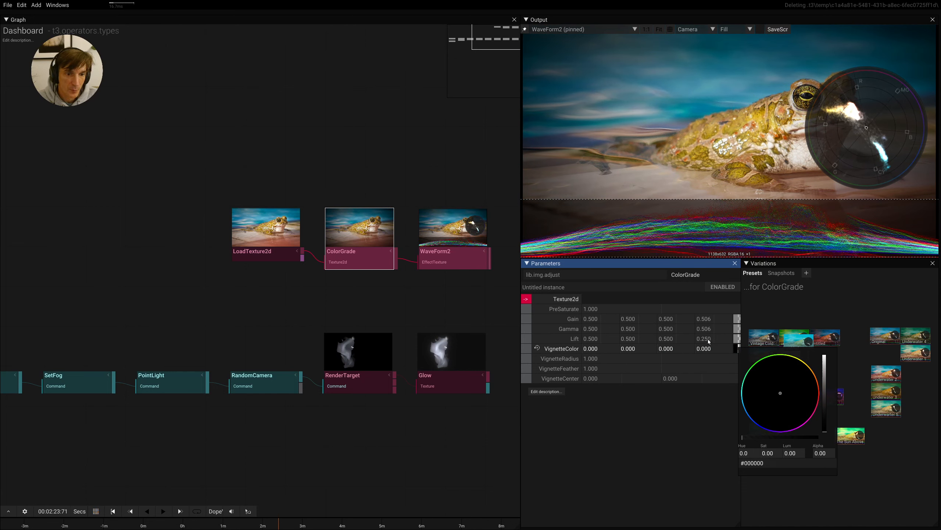
left_click_drag(825, 414, 819, 487)
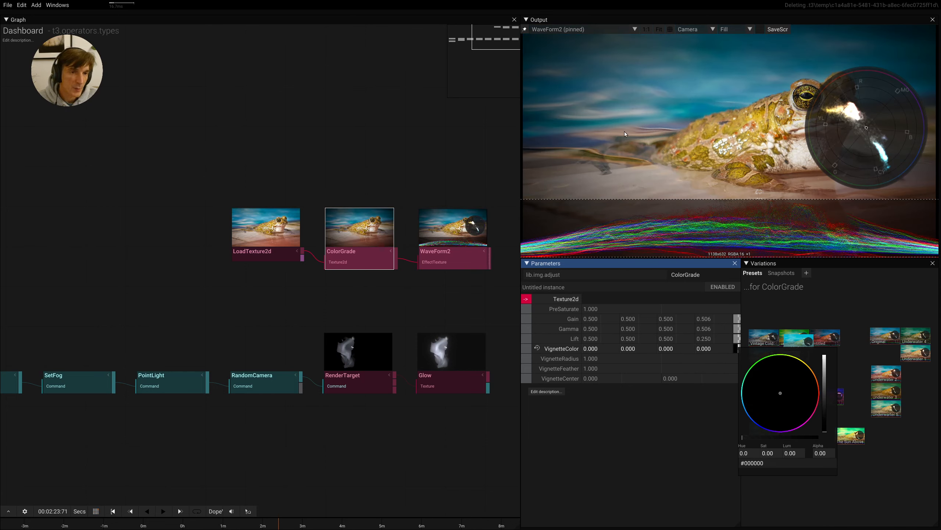
- Set the second VignetteCenter value to -0.260 and the VignetteColor to golden #CCAB4C
left_click(602, 359)
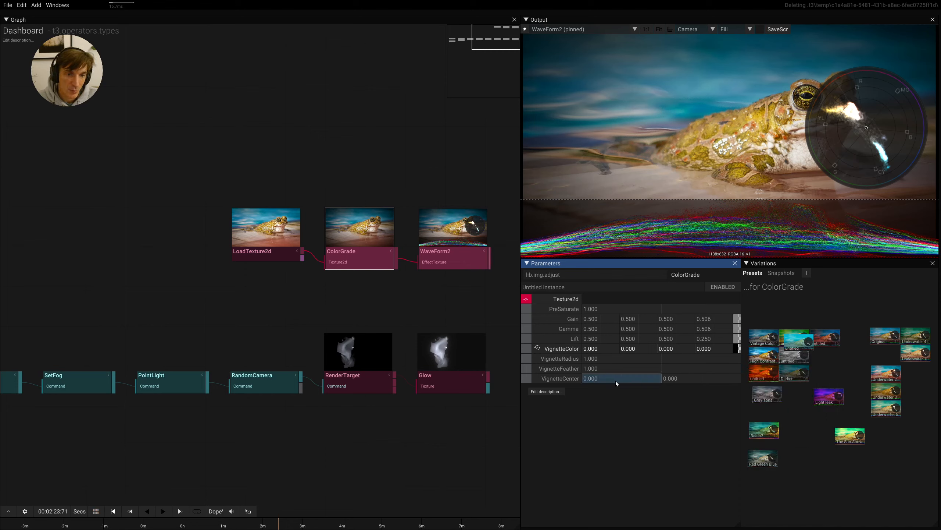
mouse_move(675, 378)
left_mouse_down()
mouse_move(645, 388)
mouse_move(671, 368)
mouse_move(684, 367)
mouse_move(669, 377)
mouse_move(680, 378)
left_mouse_up()
left_click(738, 349)
left_click(724, 372)
left_click(737, 349)
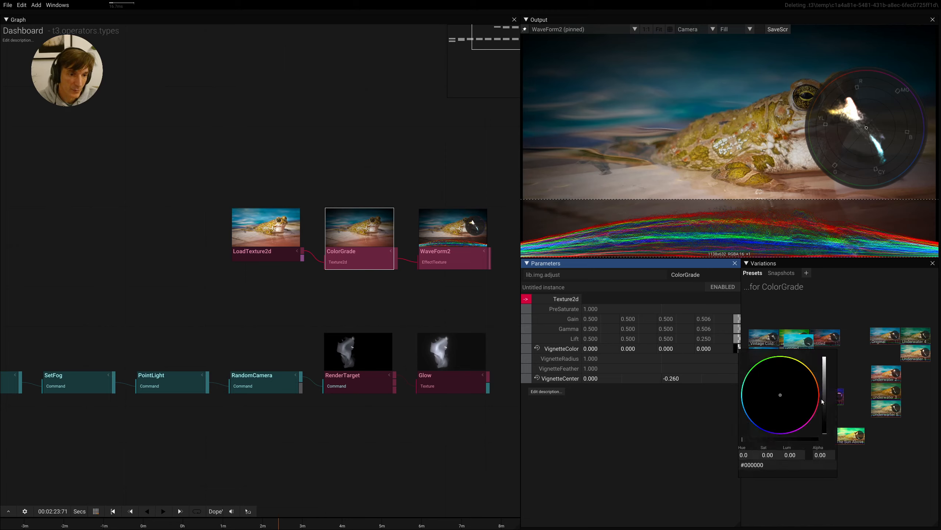
left_click_drag(822, 401, 801, 378)
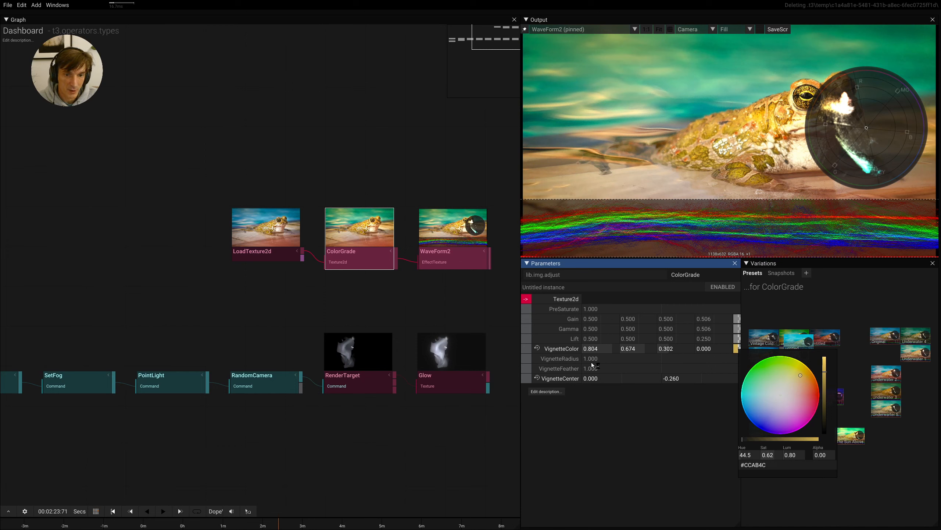
- Set the first VignetteCenter value to -0.120 and brighten the VignetteColor to #FFE485
left_click(594, 380)
left_click_drag(592, 379, 605, 386)
left_click(736, 347)
left_click_drag(797, 373, 821, 354)
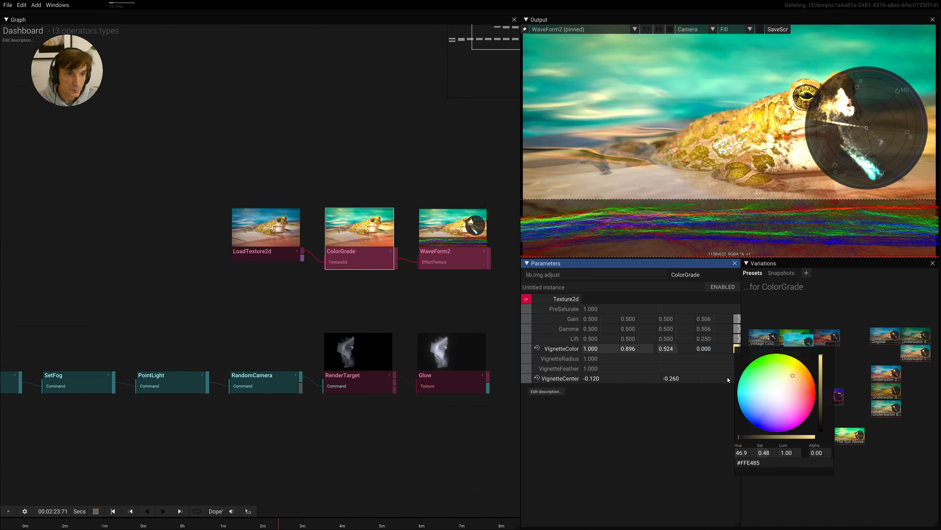
left_click(666, 388)
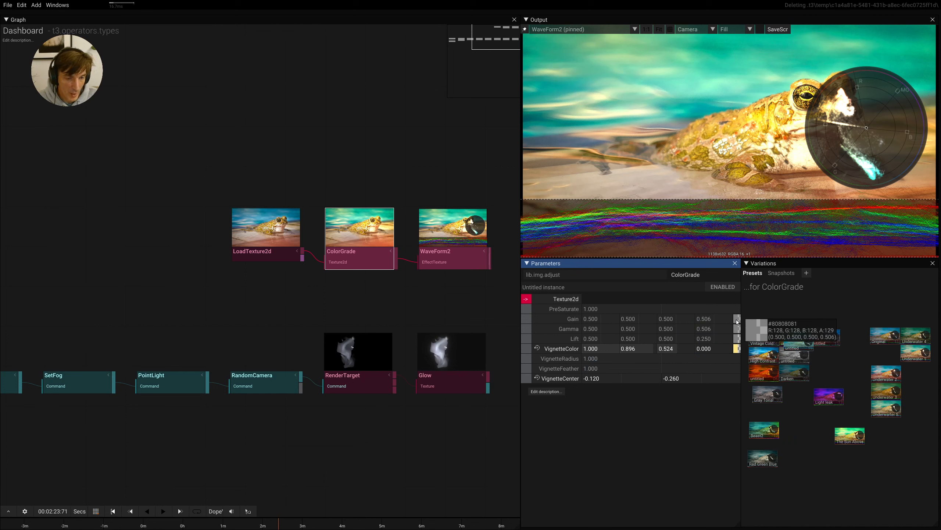
- Try raising the Gain's alpha to 0.616 and 0.826, and reset Gain to its default
mouse_move(737, 319)
left_mouse_down()
mouse_move(738, 326)
mouse_move(737, 314)
left_mouse_up()
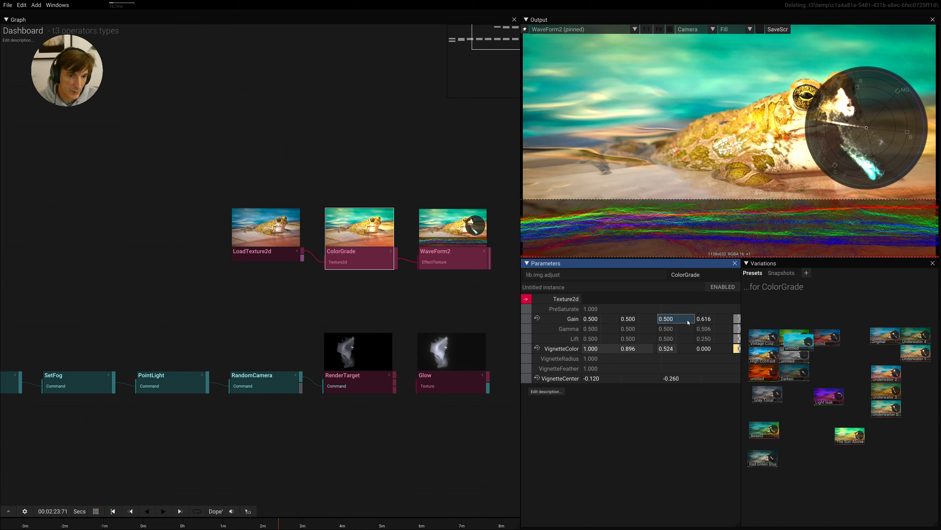
left_click_drag(737, 318, 737, 313)
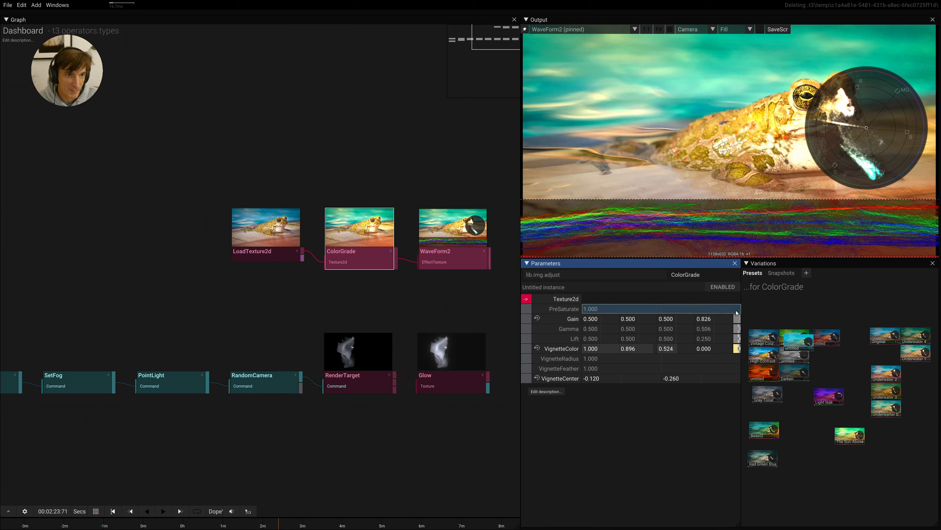
left_click(570, 319)
- Raise the VignetteColor's alpha to 0.270
mouse_move(737, 348)
left_mouse_down()
mouse_move(737, 304)
mouse_move(736, 343)
left_mouse_up()
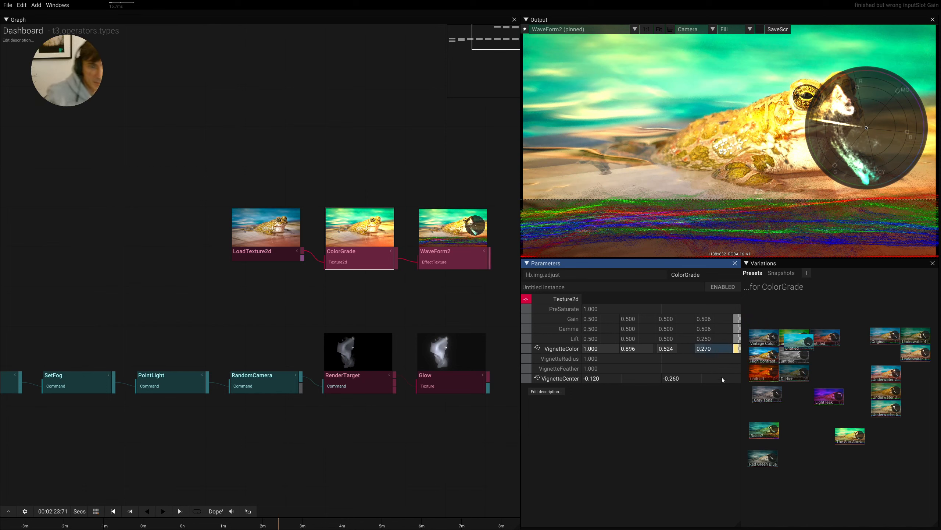
- Reset the VignetteColor to its default and preview several ColorGrade presets on the frog image
left_click(595, 379)
left_click(569, 351)
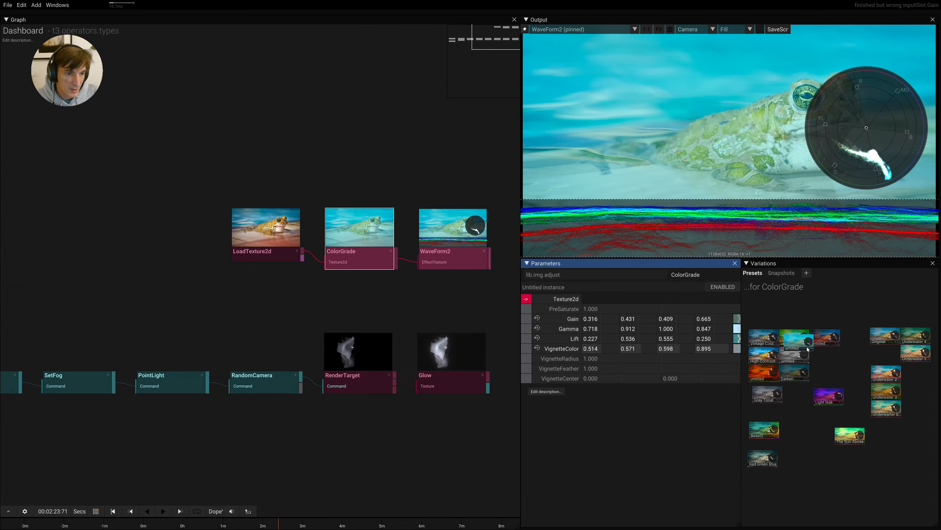
left_click_drag(808, 349, 858, 383)
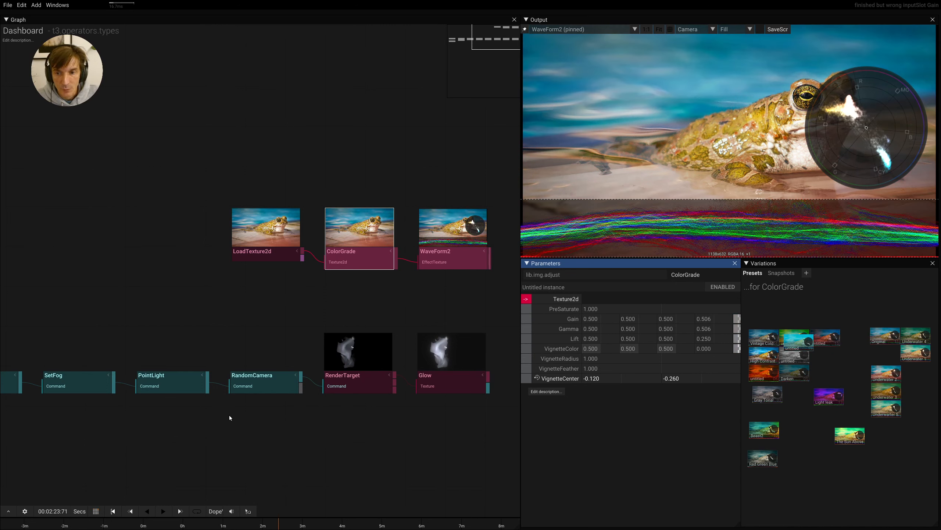
- Connect the Glow output to ColorGrade's texture input in place of LoadTexture2d and preview the presets on the rendered mesh
scroll(113, 331, "down", 1)
left_click_drag(113, 331, 181, 324)
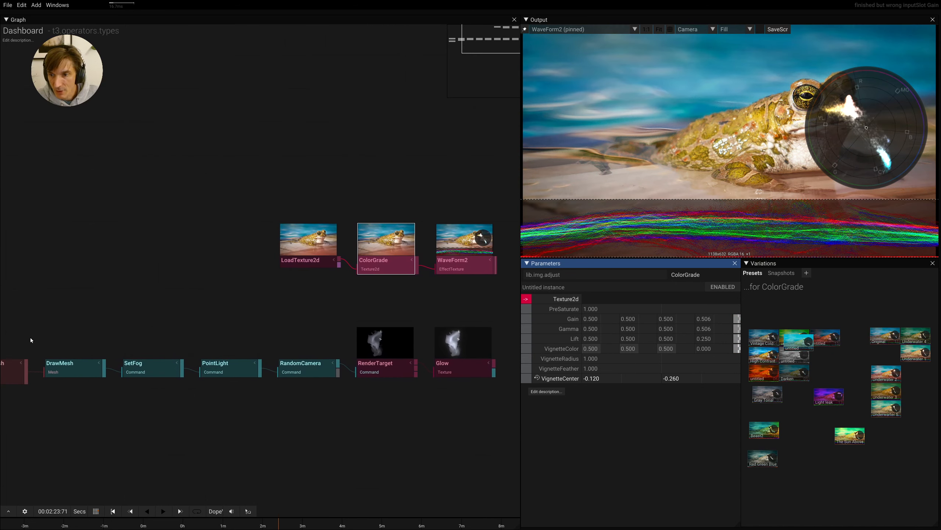
scroll(31, 330, "down", 1)
left_click_drag(31, 330, 133, 314)
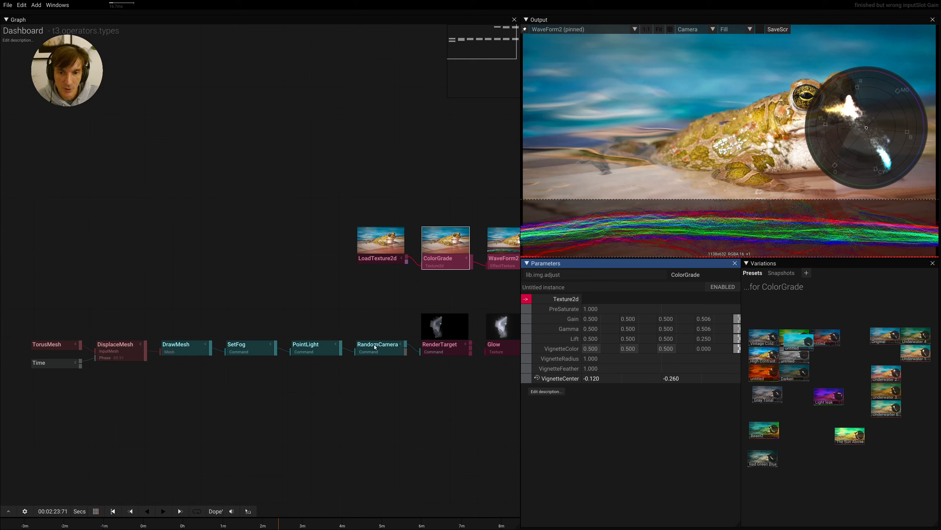
left_click_drag(357, 396, 294, 401)
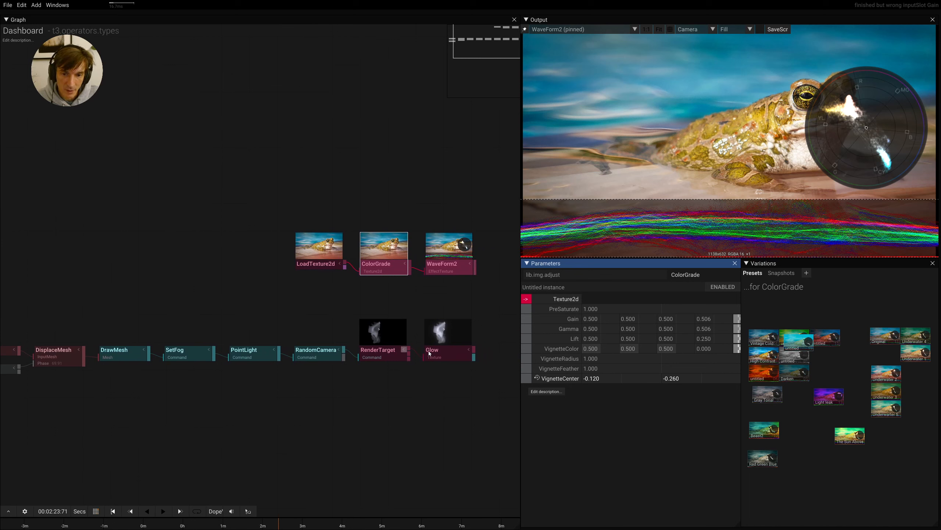
left_click_drag(475, 350, 352, 267)
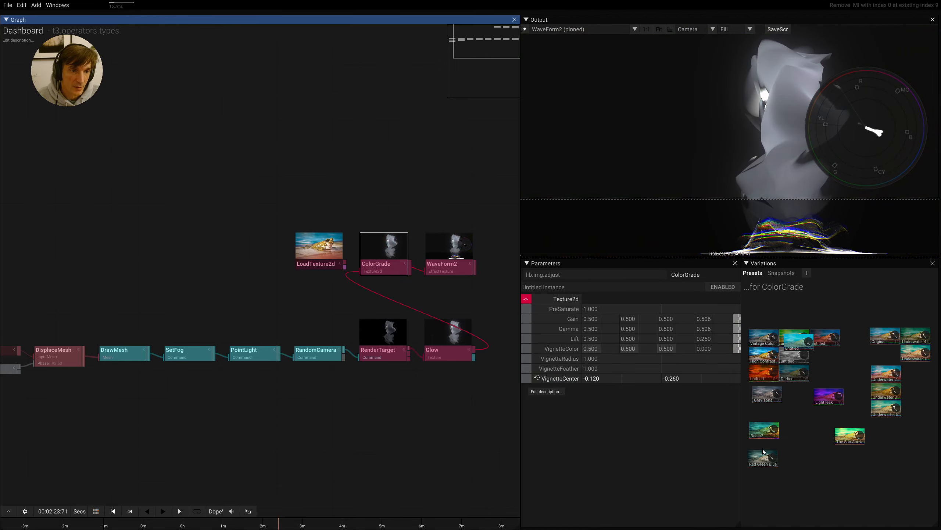
key("alt")
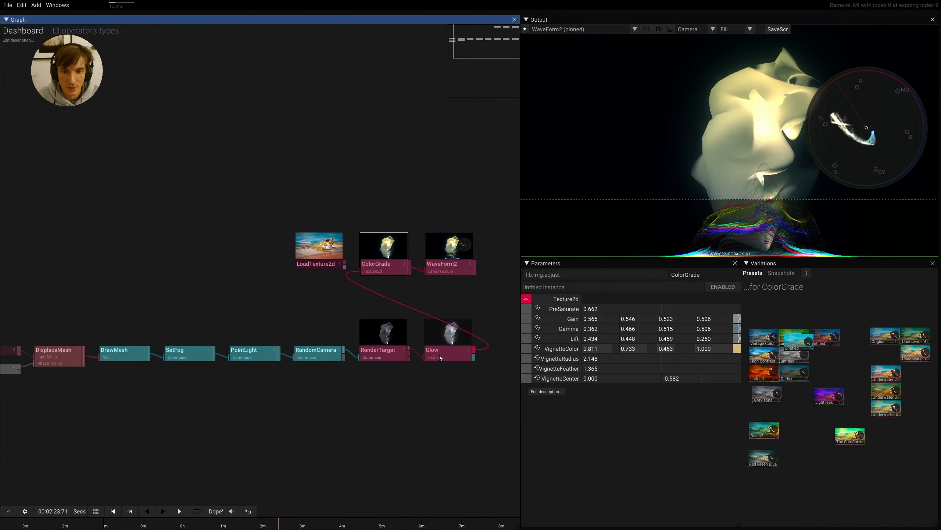
- Set the RenderTarget's ClearColor to dark grey 0.090, 0.090, 0.090
left_click(382, 357)
mouse_move(736, 318)
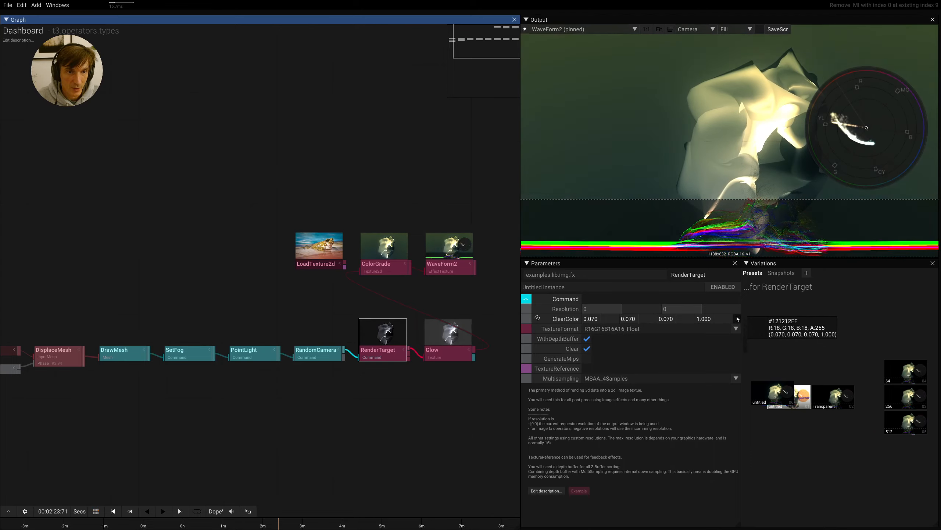
left_click_drag(736, 320, 736, 321)
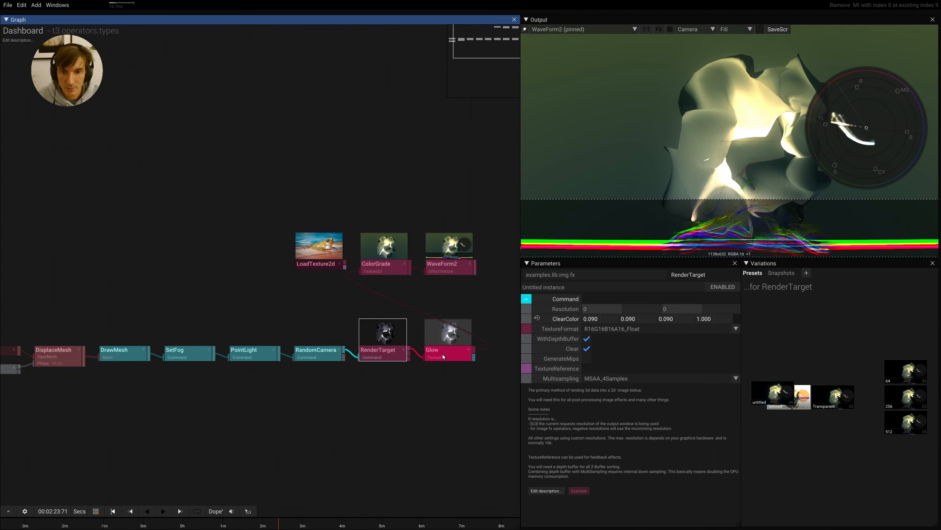
- Select ColorGrade, move the timeline to 00:00:13:25 and freeze the idle animation
left_click(389, 267)
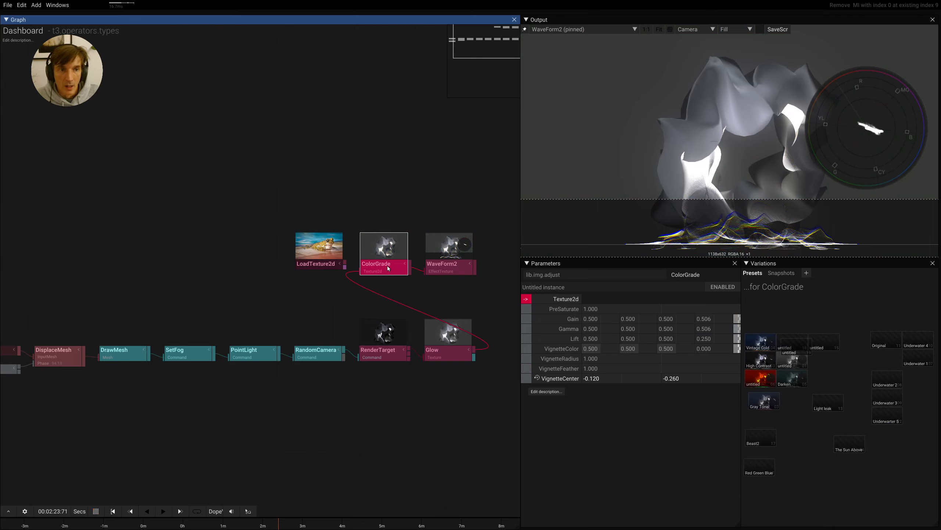
left_click(736, 322)
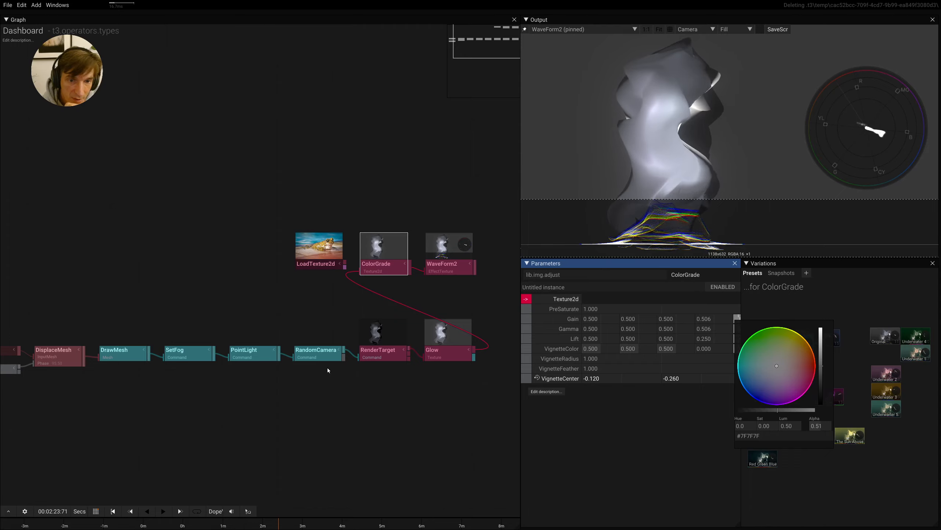
left_click(279, 522)
left_click_drag(272, 522, 173, 523)
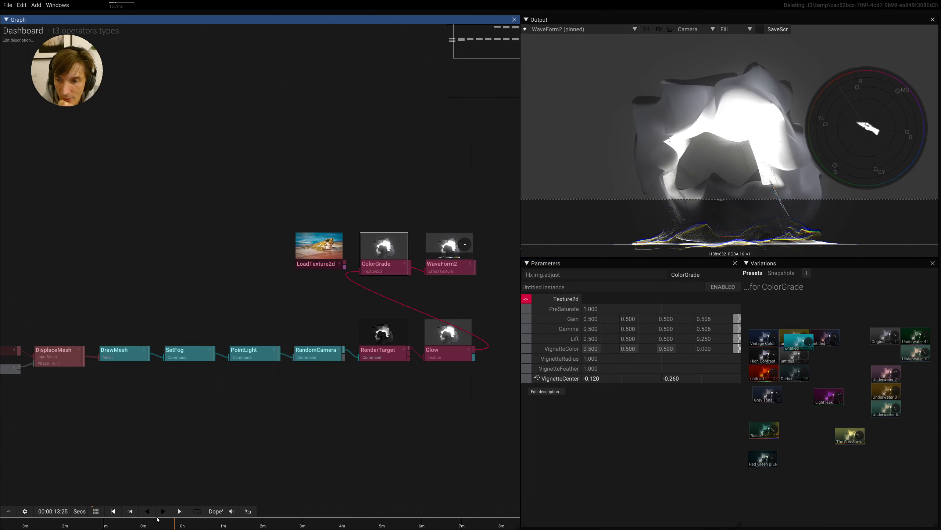
left_click(95, 511)
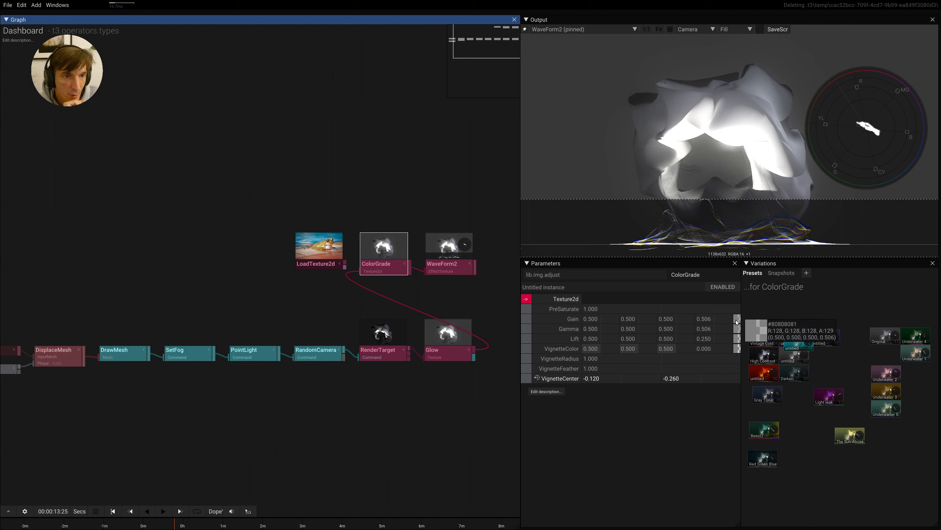
- Set ColorGrade's Gamma to 1.000 and Lift to 0.330, and darken and warm the Gain to #23221E
left_click_drag(737, 320, 737, 348)
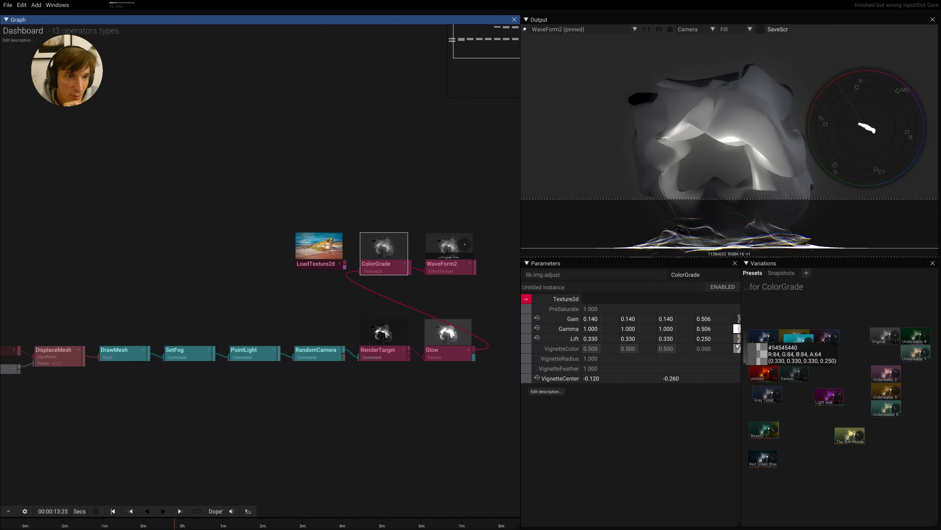
left_click(739, 318)
left_click_drag(782, 363, 787, 358)
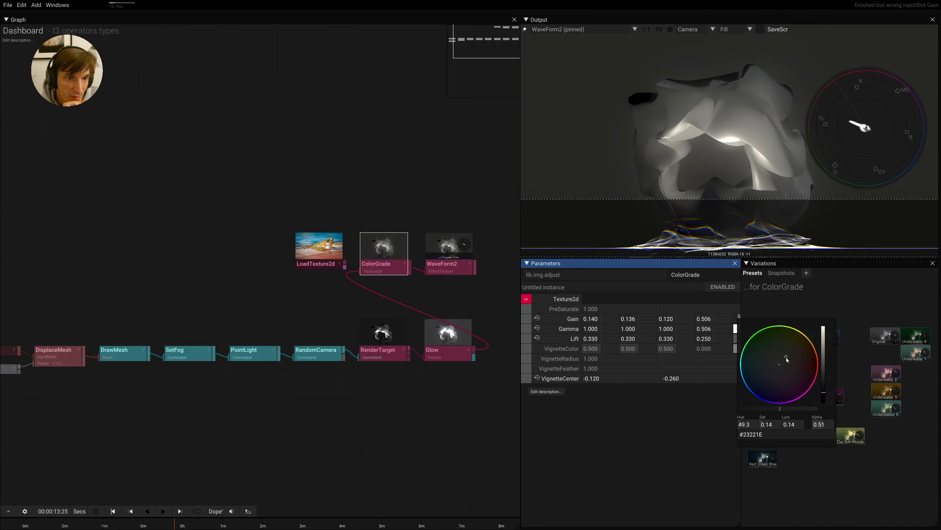
- Tint ColorGrade's Lift to 0.312, 0.303, 0.330 and its Gamma to pale cyan #E8FFFA
left_click(736, 338)
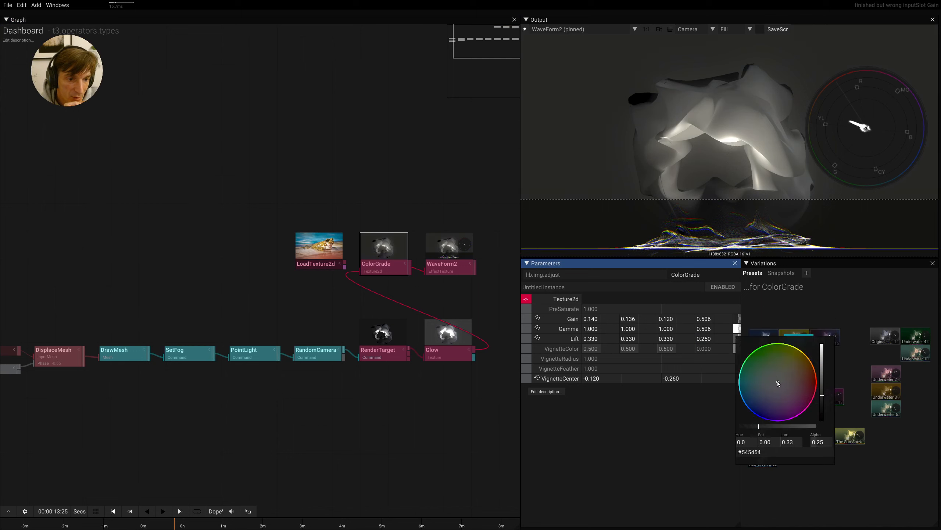
left_click_drag(778, 383, 779, 372)
left_click(737, 329)
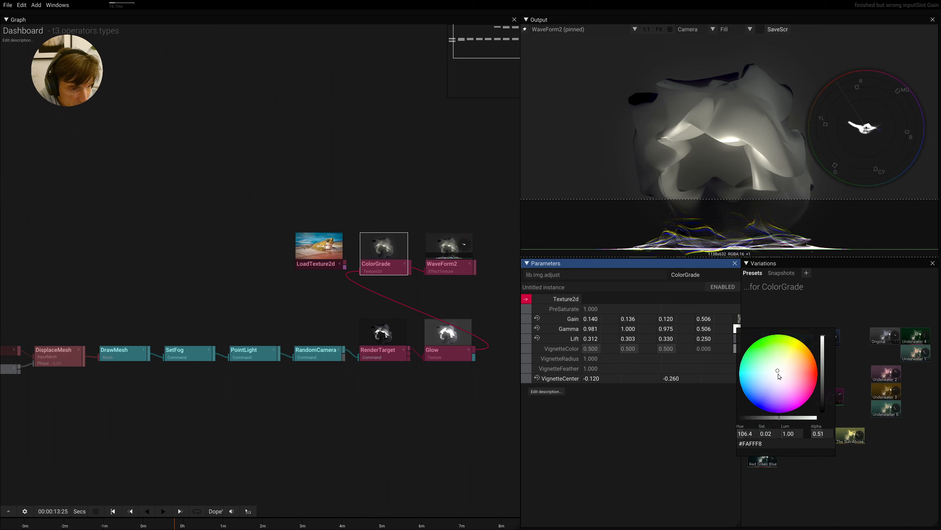
left_click_drag(778, 370, 760, 378)
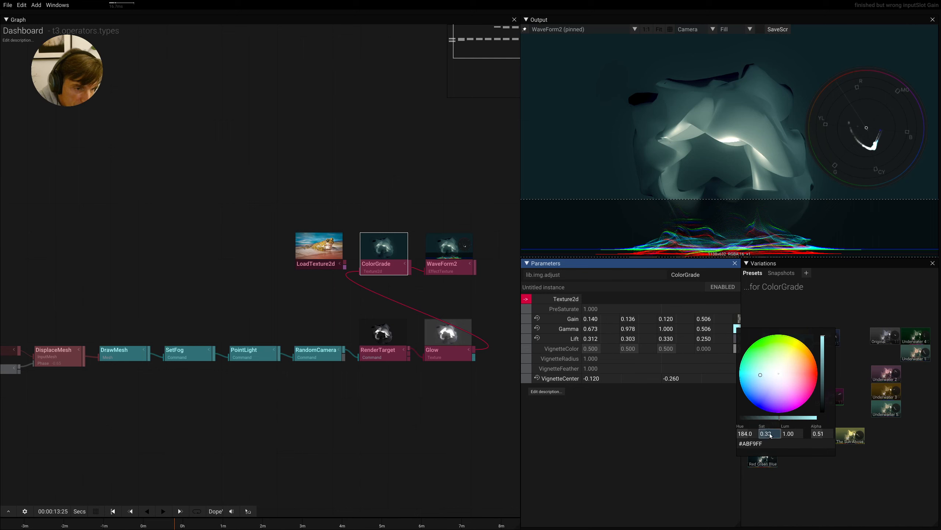
left_click_drag(767, 377, 775, 378)
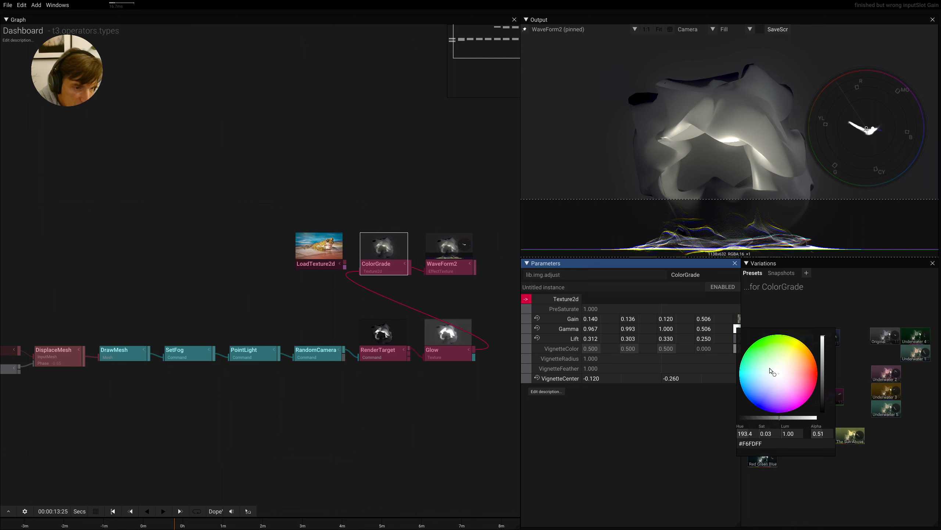
mouse_move(774, 374)
left_mouse_down()
mouse_move(743, 376)
mouse_move(789, 375)
mouse_move(771, 372)
left_mouse_up()
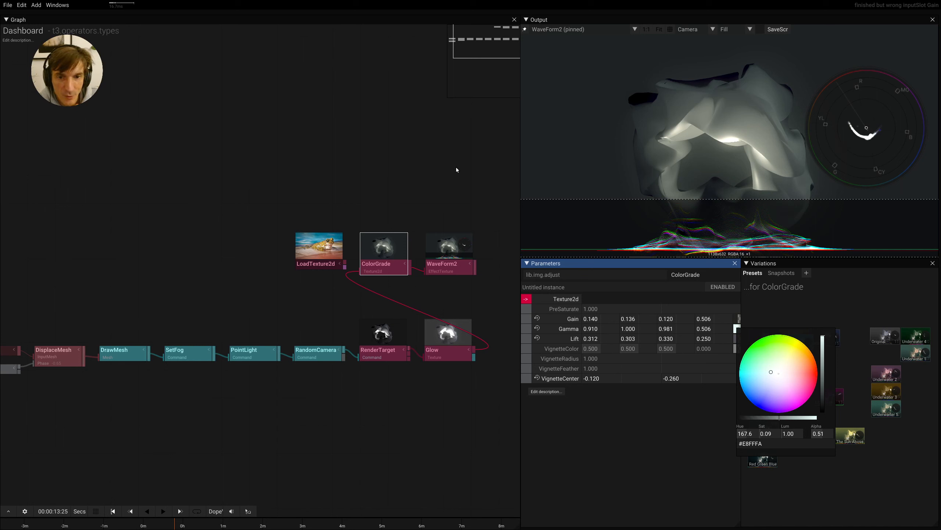
- Move WaveForm2 away from ColorGrade and insert a second ColorGrade operator between them
left_click_drag(452, 279, 304, 279)
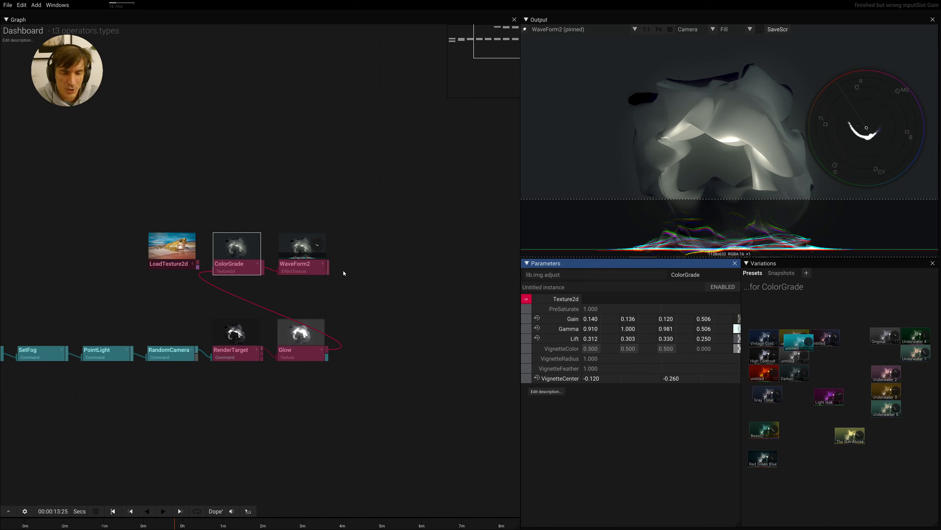
left_click_drag(300, 272, 346, 272)
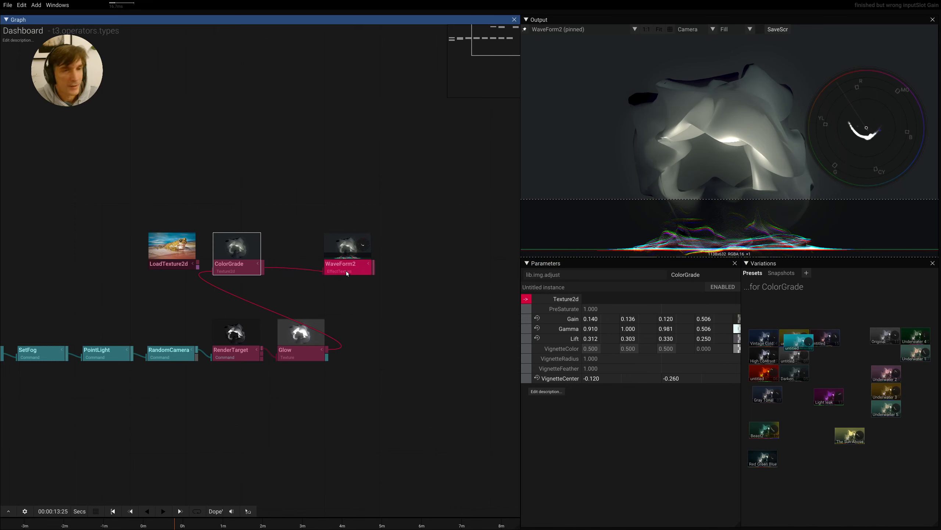
left_click(262, 273)
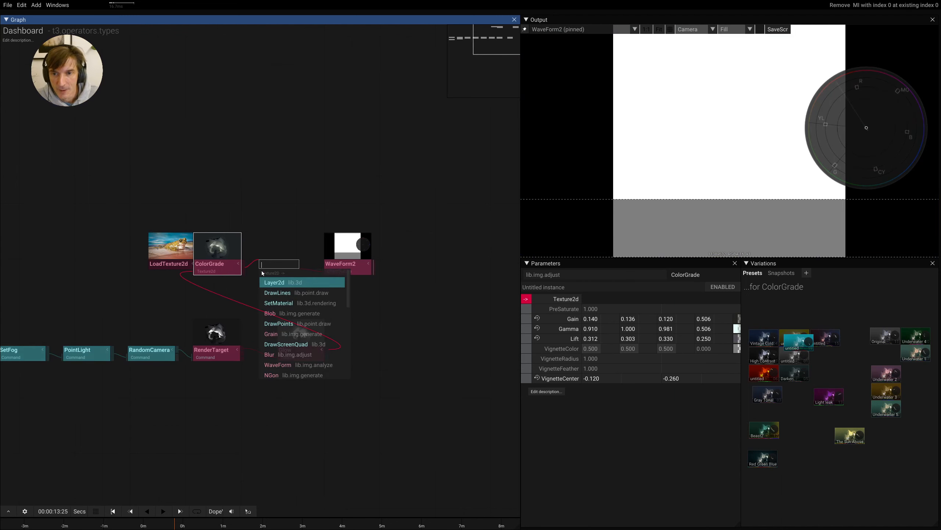
type("col")
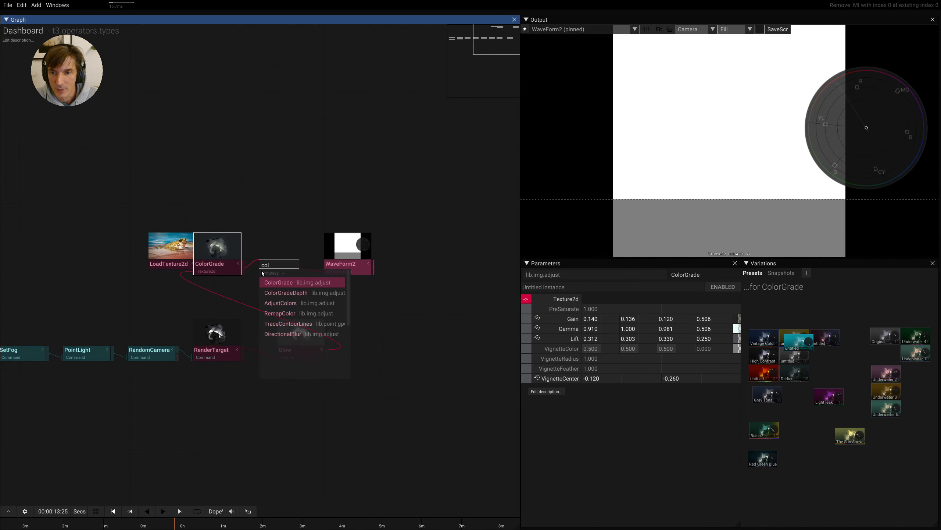
key("Return")
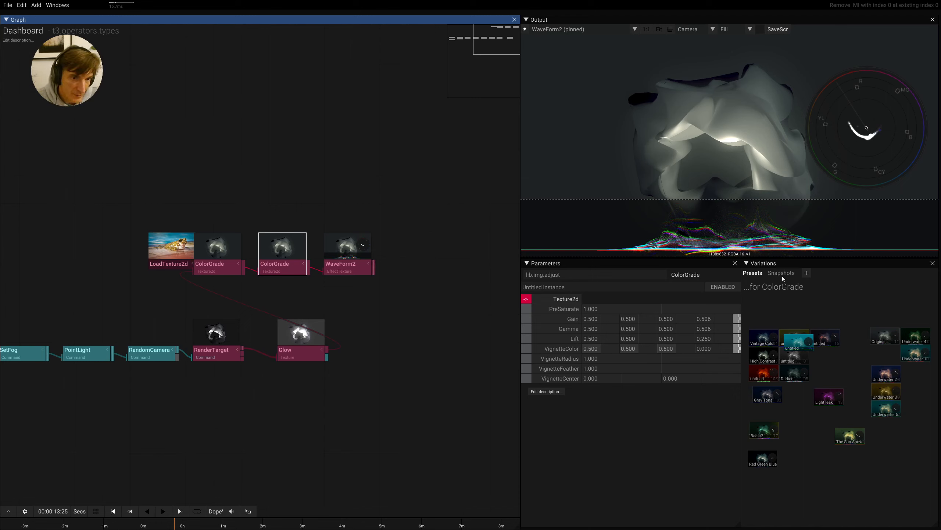
- Try tinting the second ColorGrade's Gamma to 0.440, 0.418, 0.500 and its Gain to 0.500, 0.483, 0.376
left_click(738, 329)
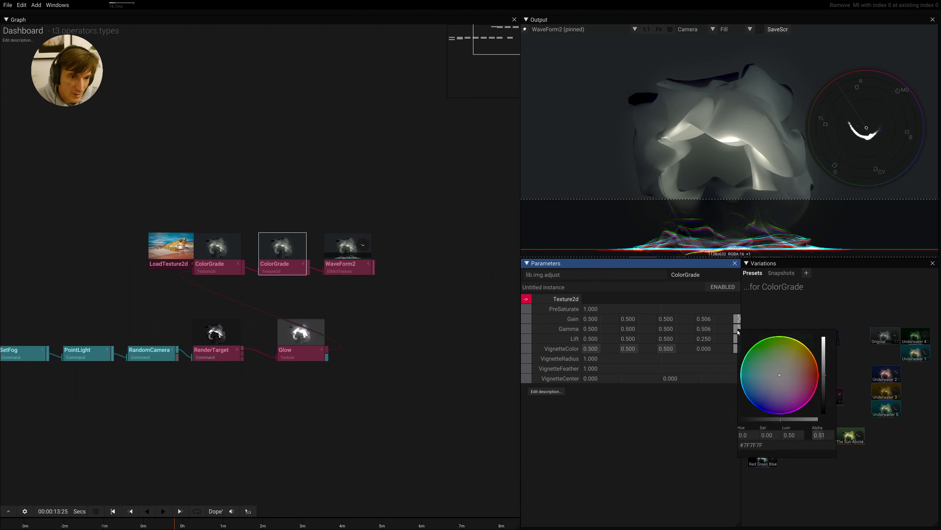
mouse_move(779, 375)
left_mouse_down()
mouse_move(769, 368)
mouse_move(777, 387)
left_mouse_up()
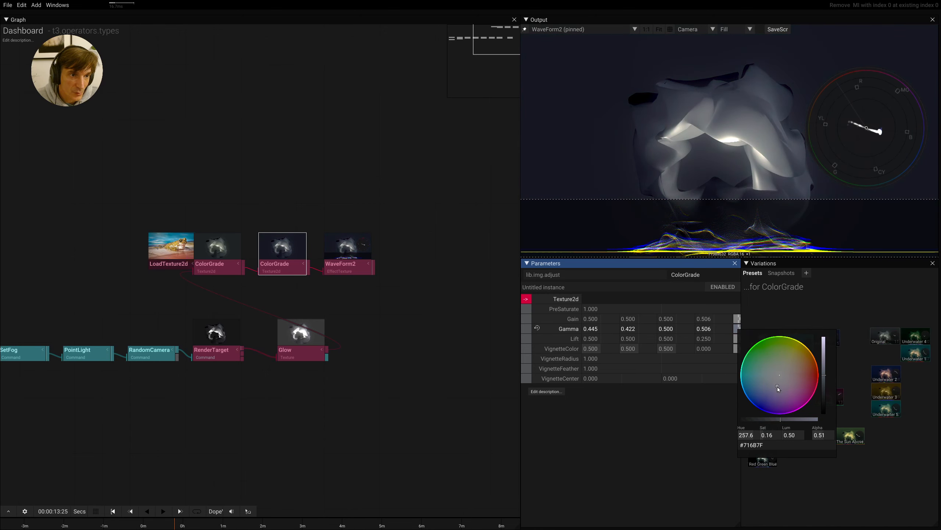
left_click(738, 319)
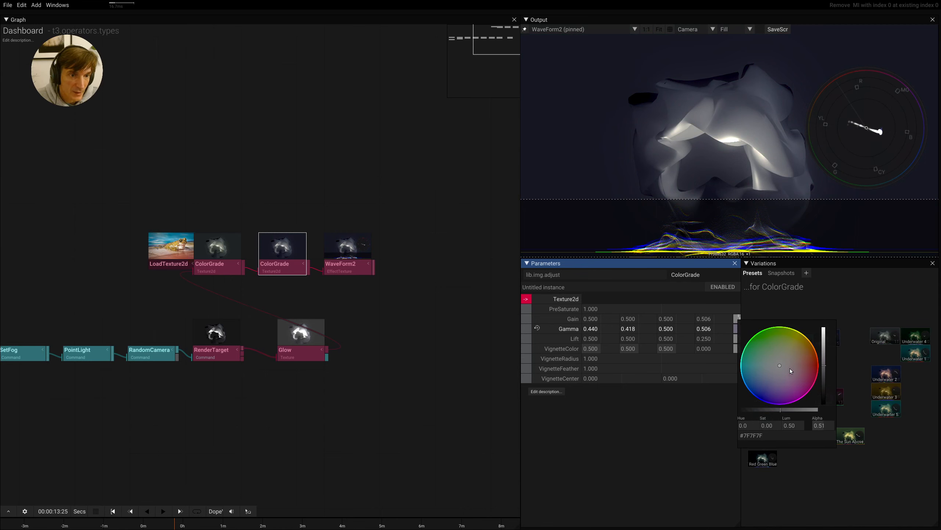
mouse_move(780, 365)
left_mouse_down()
mouse_move(787, 362)
mouse_move(774, 372)
mouse_move(789, 354)
left_mouse_up()
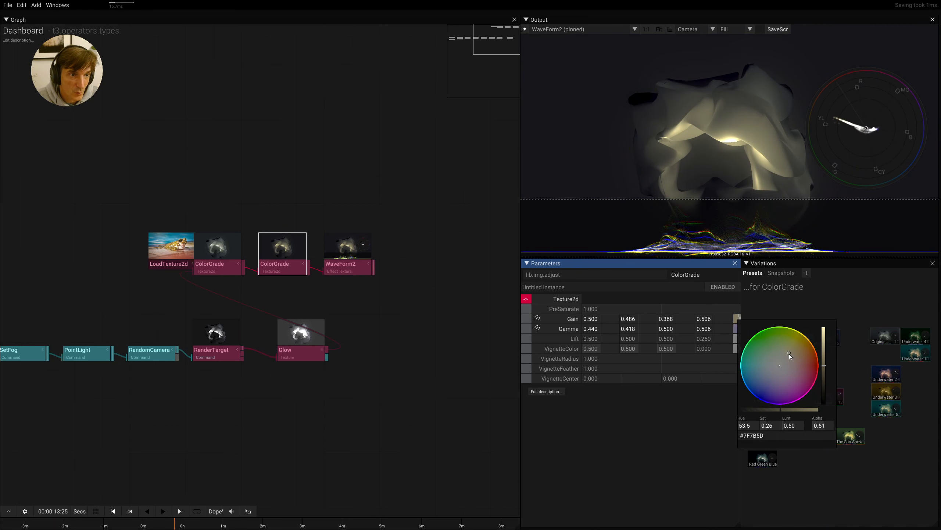
- Set the second ColorGrade's Lift to 0.500, 0.500, 0.500 and its Gamma to #726C7F
left_click(737, 338)
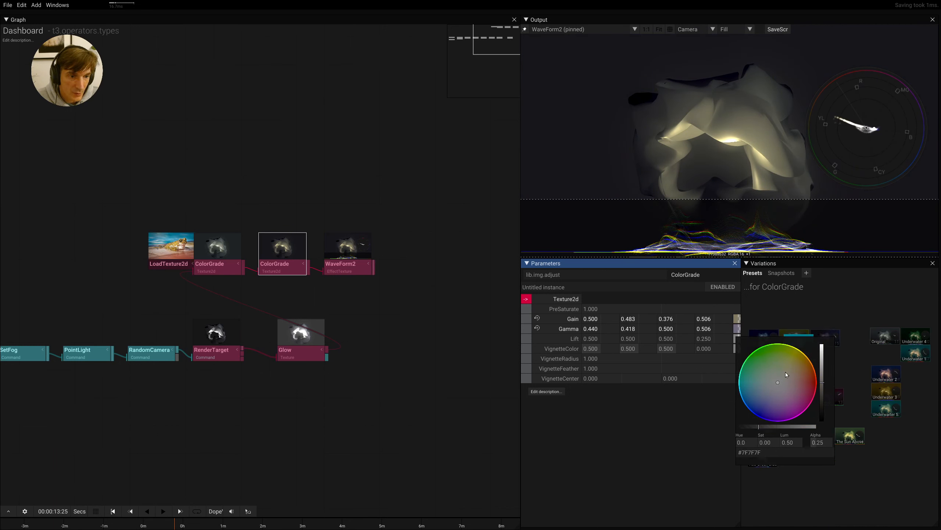
left_click_drag(784, 379, 778, 383)
left_click(738, 330)
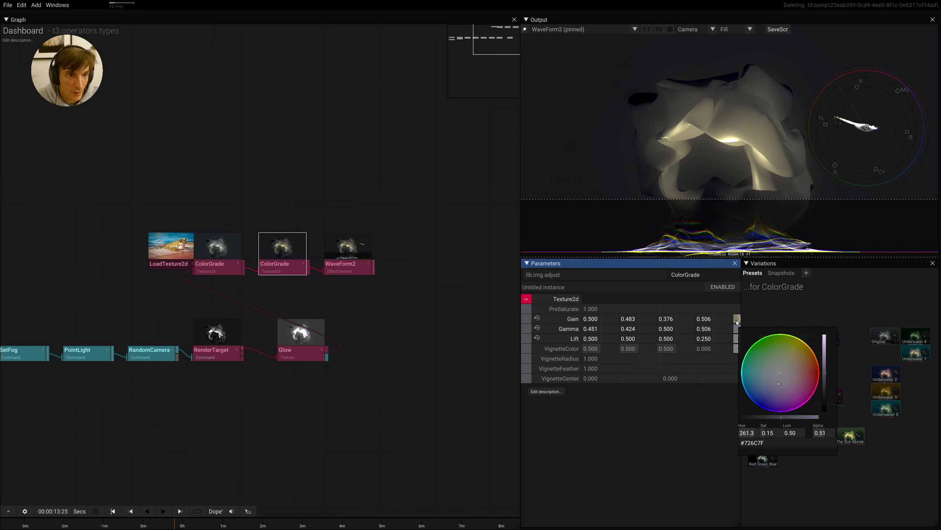
- Bring the second ColorGrade's Gain close to neutral at #7C7D7F and shift its Gamma to #7F7577
left_click(737, 319)
left_click_drag(789, 361, 775, 368)
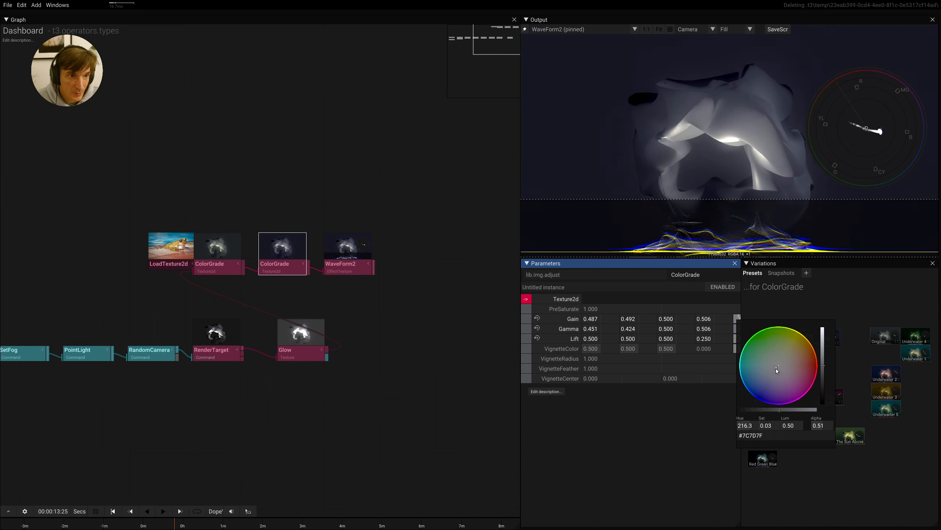
left_click(736, 328)
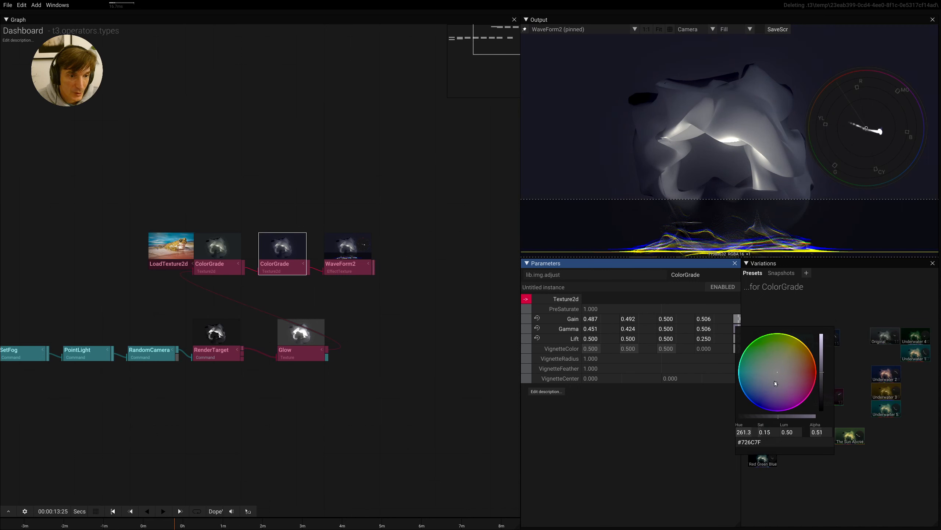
left_click_drag(776, 383, 785, 375)
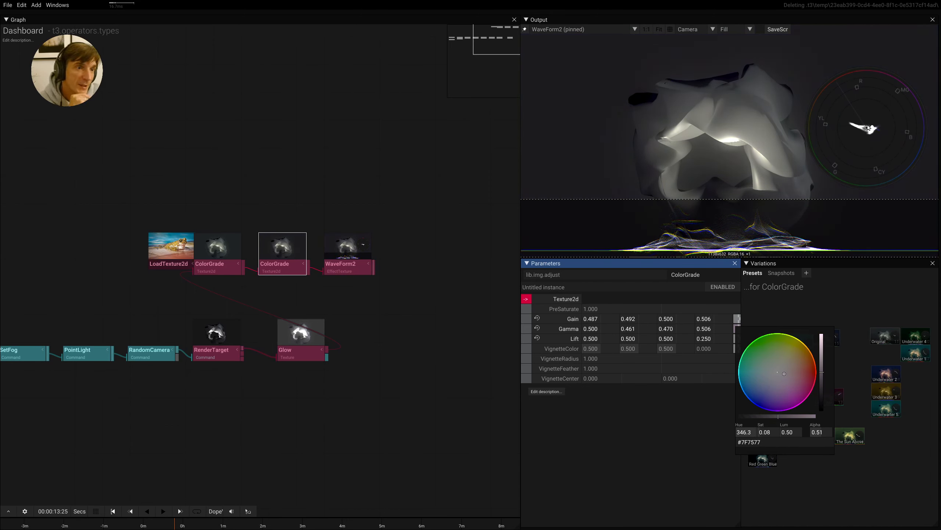